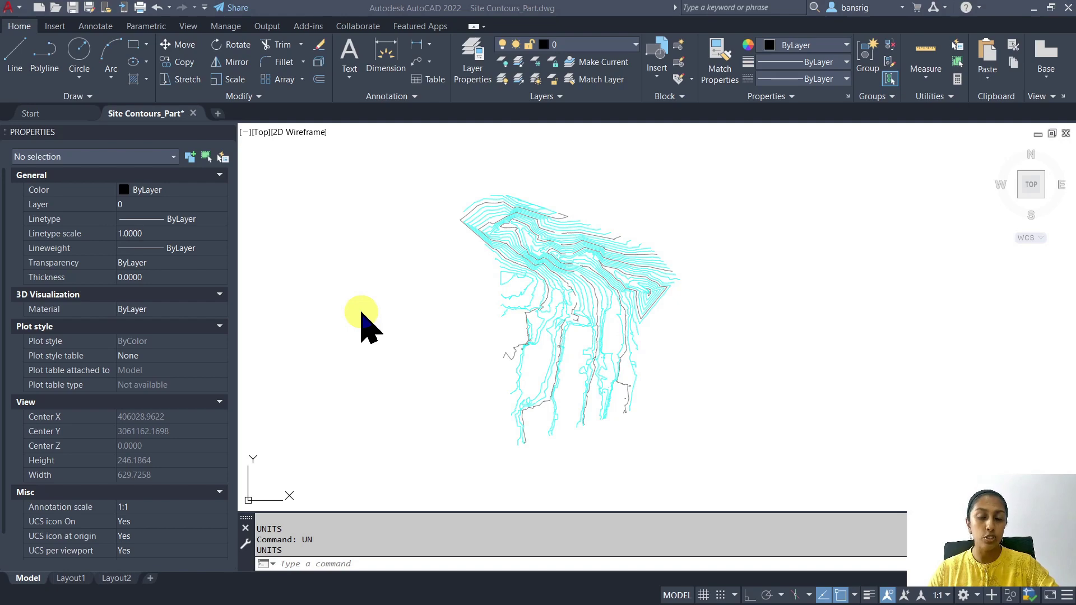
# Review the drawing units and the layer list, leaving both unchanged
pyautogui.write('UN')
pyautogui.press('Return')
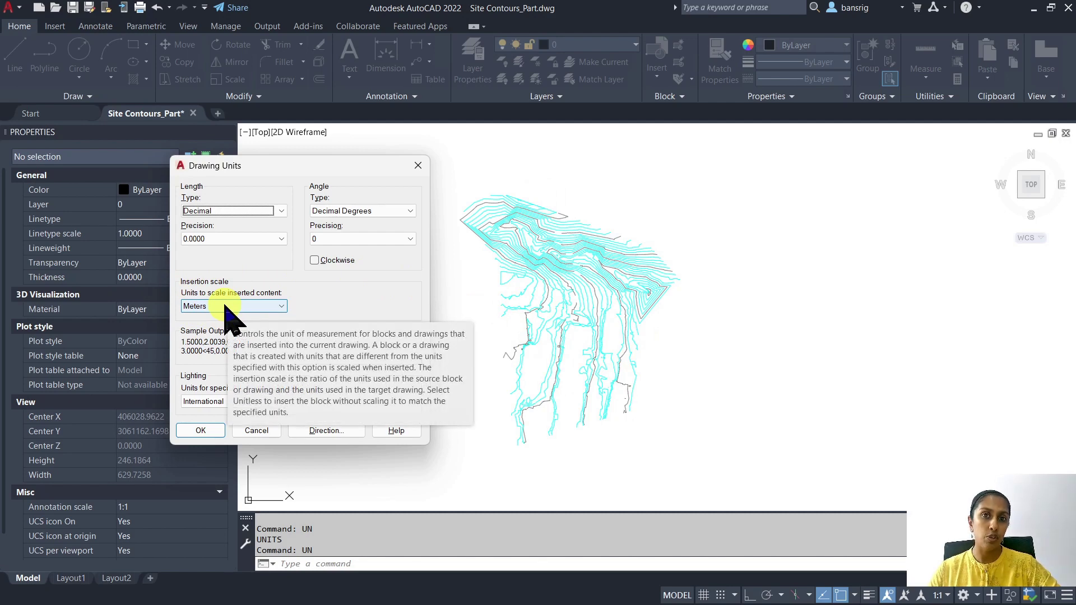
pyautogui.click(218, 432)
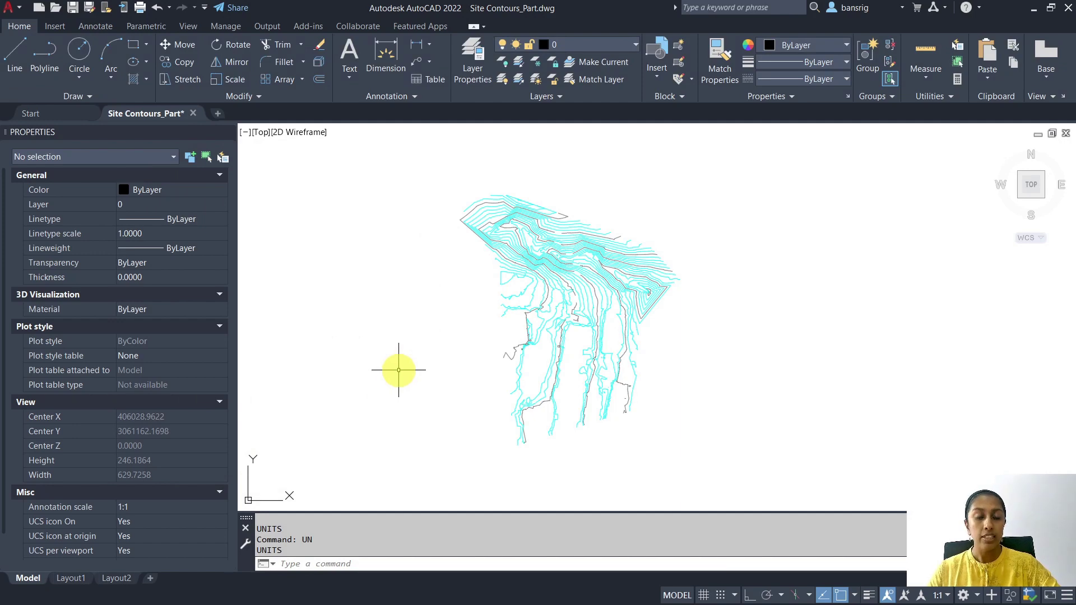
pyautogui.click(472, 48)
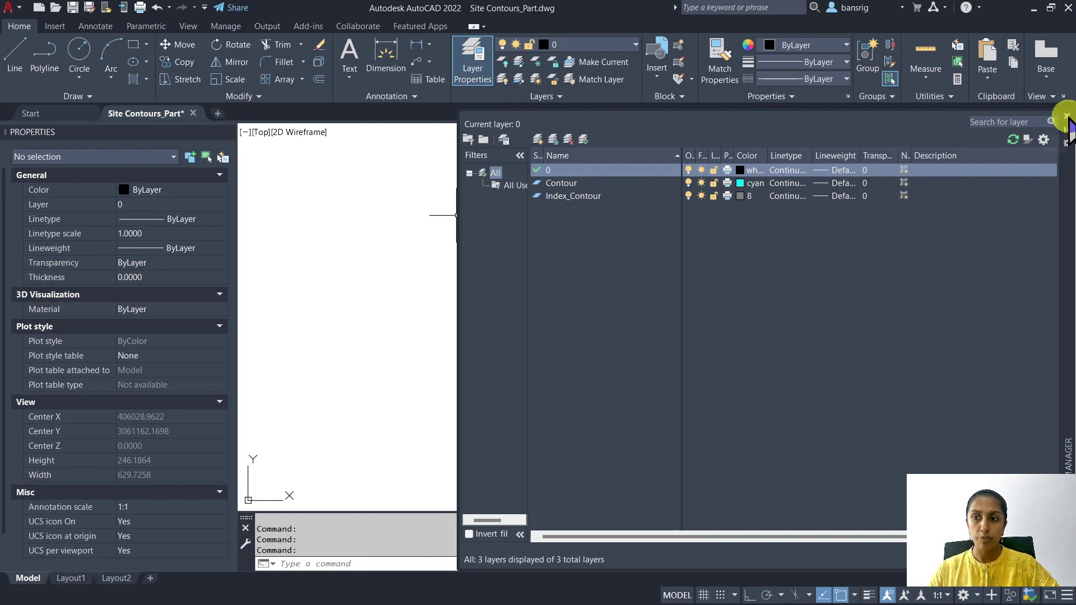
pyautogui.click(1066, 116)
# Select the grey index contour and a neighbouring cyan contour to read their elevations
pyautogui.scroll(5, 455, 200)
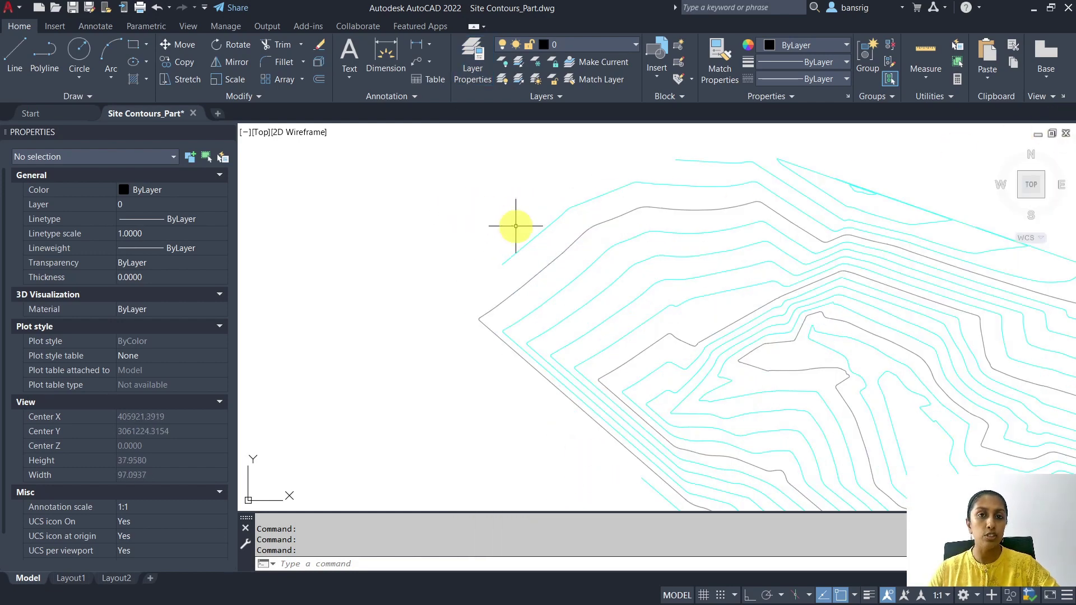
pyautogui.click(523, 284)
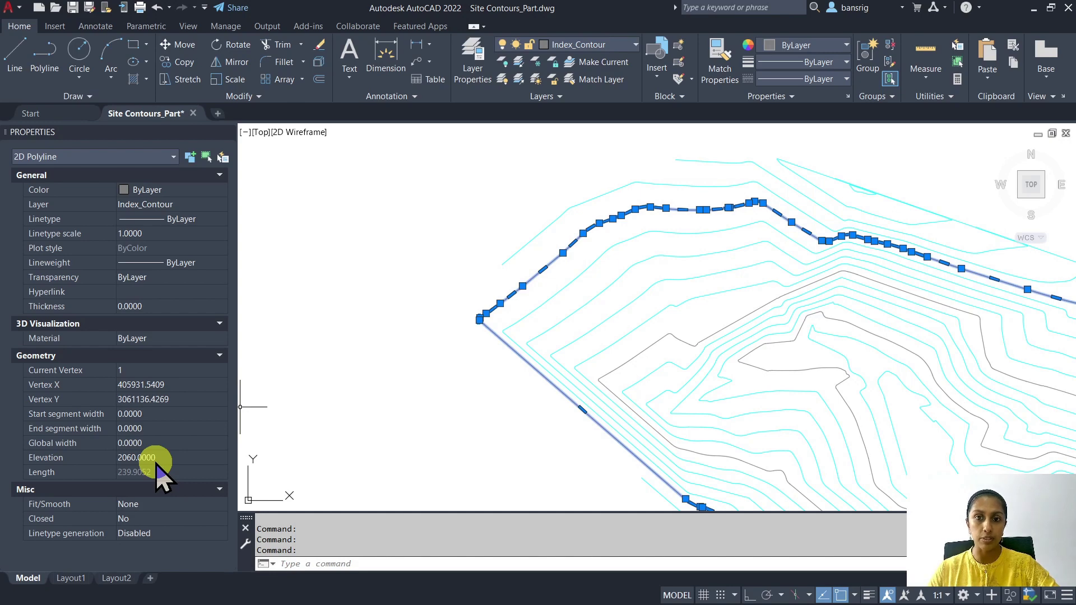
pyautogui.press('Escape')
pyautogui.click(558, 284)
pyautogui.click(533, 226)
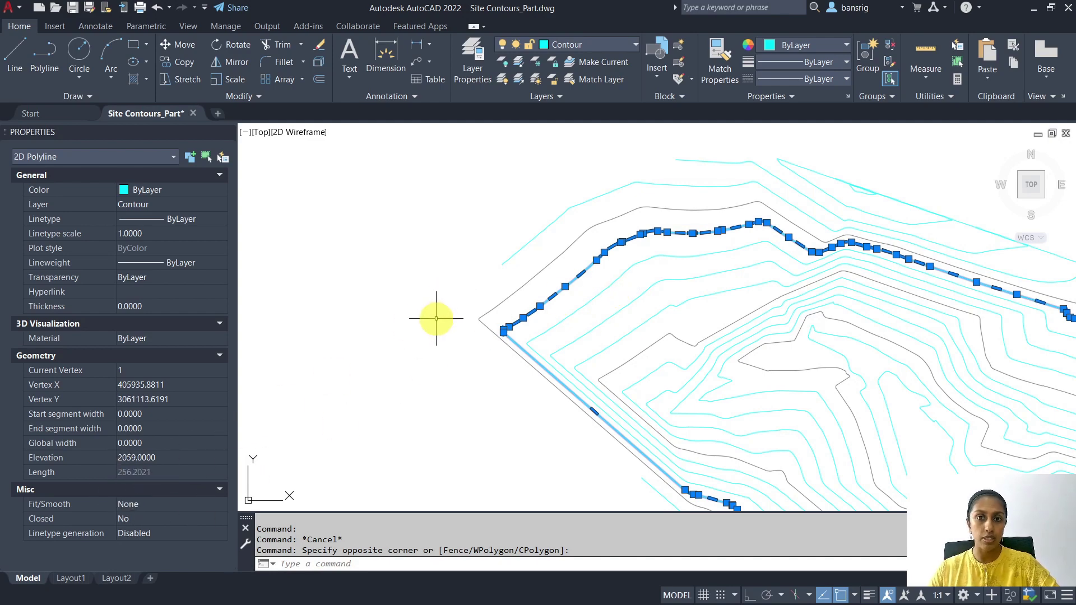
pyautogui.press('Escape')
# Zoom to the drawing extents and save Site Contours_Part with Ctrl+S
pyautogui.write('z')
pyautogui.press('Return')
pyautogui.write('e')
pyautogui.press('Return')
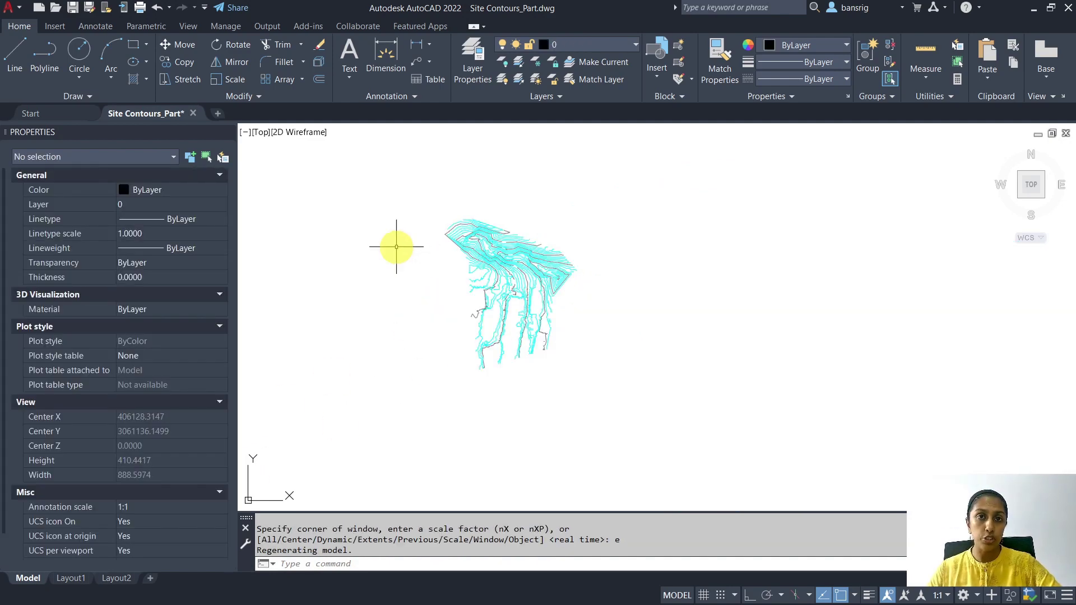
pyautogui.scroll(4, 396, 247)
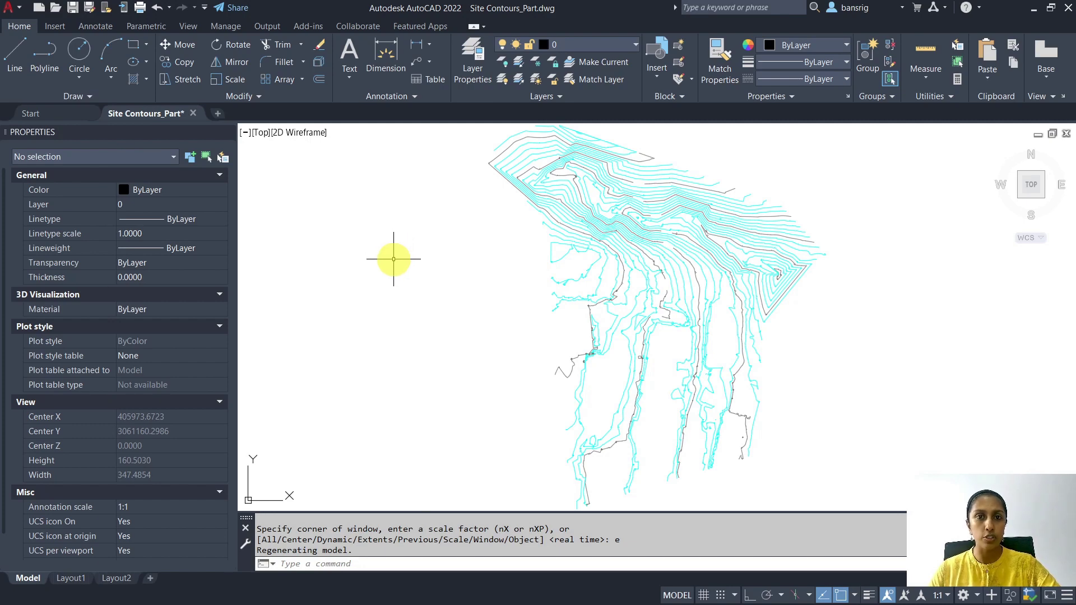
pyautogui.scroll(-4, 394, 259)
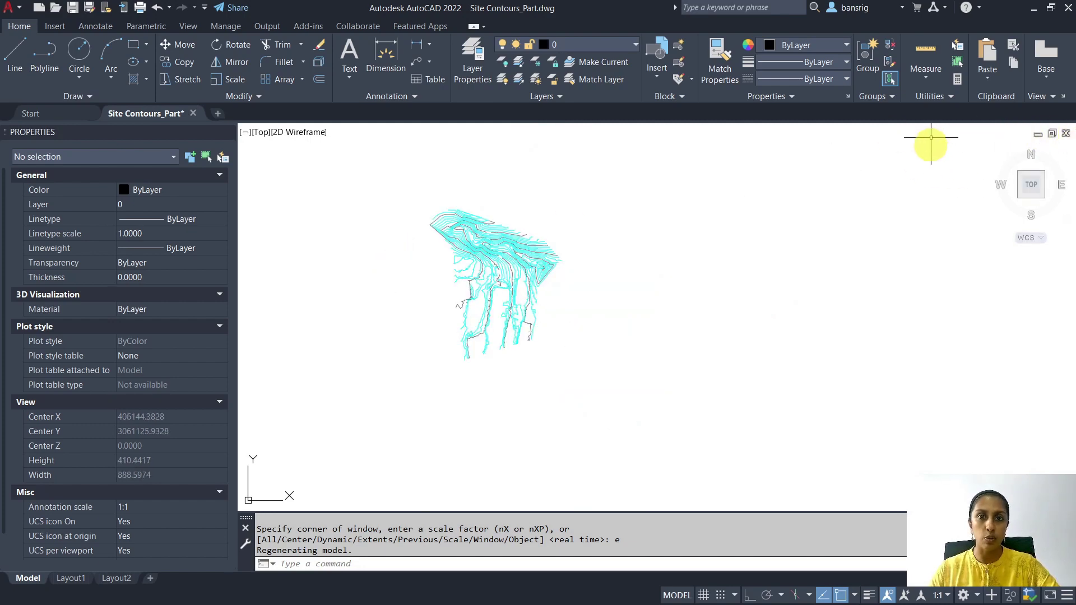
pyautogui.scroll(4, 723, 208)
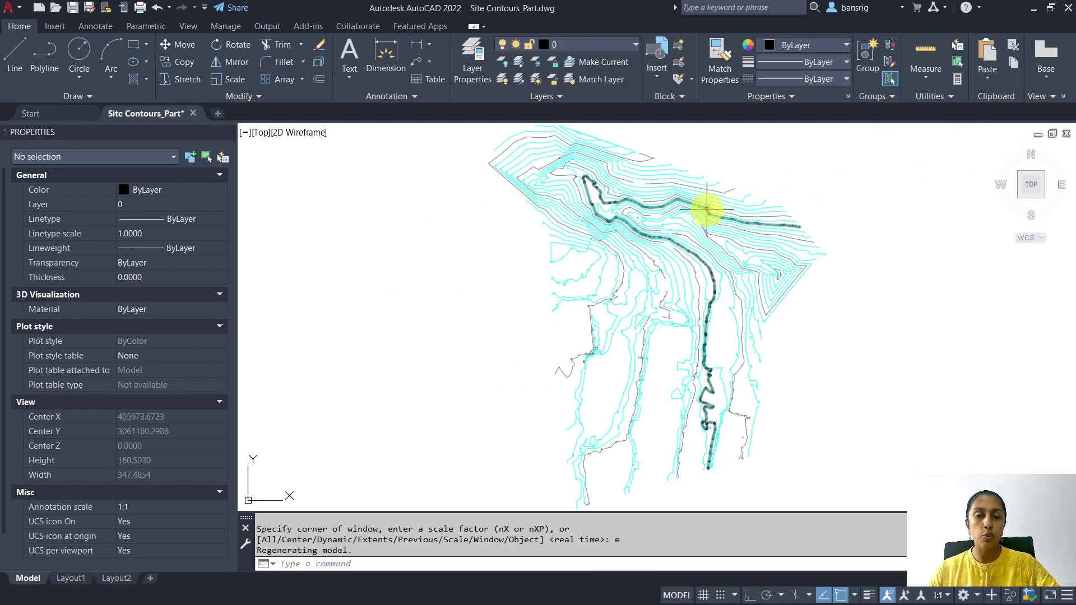
pyautogui.moveTo(707, 210)
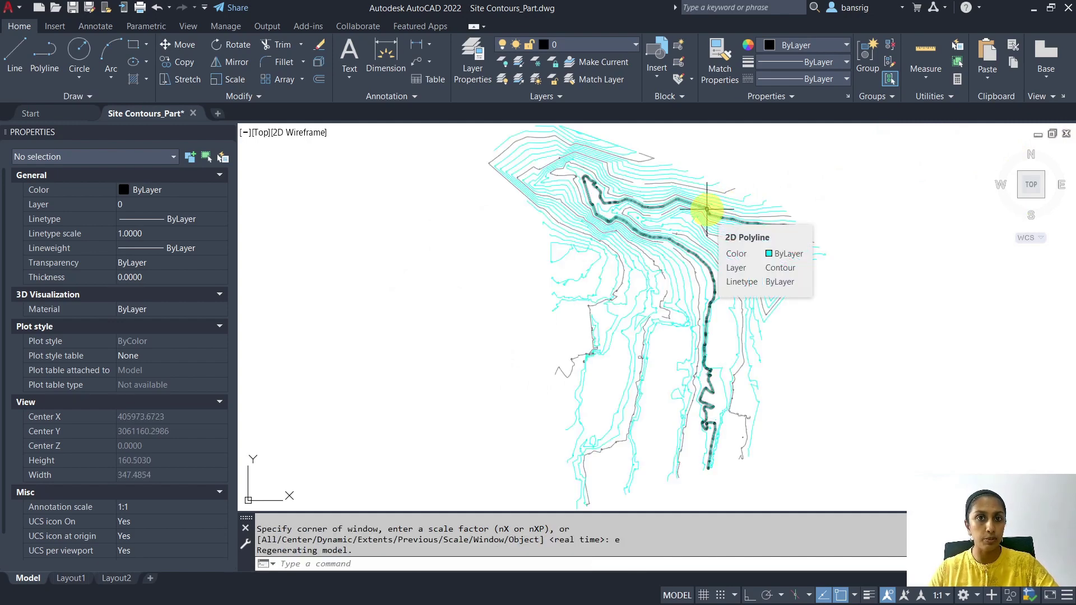
pyautogui.hotkey('ctrl', 's')
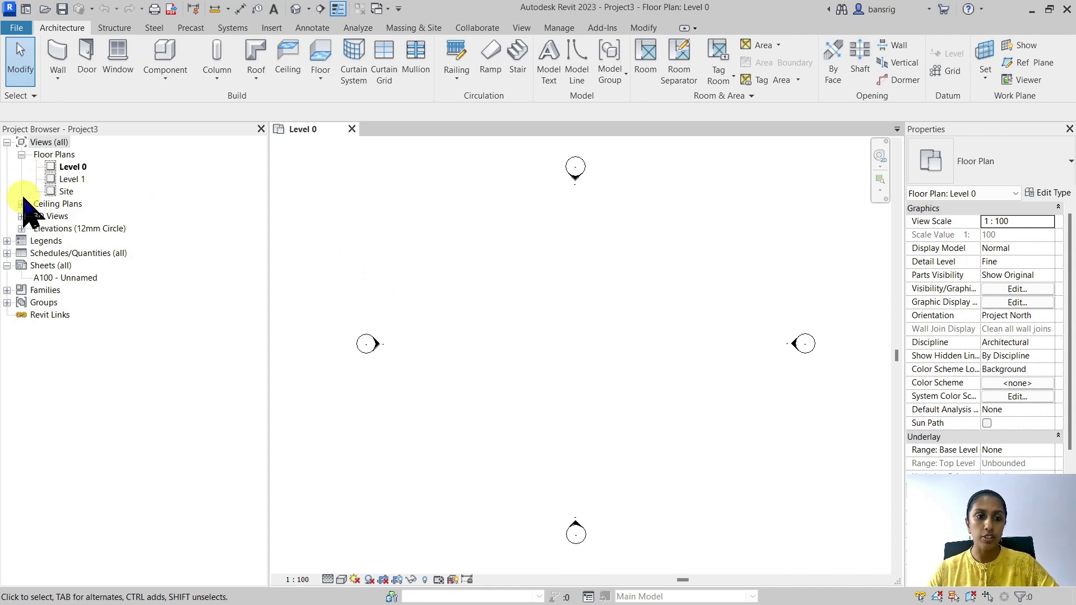
# Open the Site floor plan and check the Project Base Point's 0.0 coordinates
pyautogui.doubleClick(67, 191)
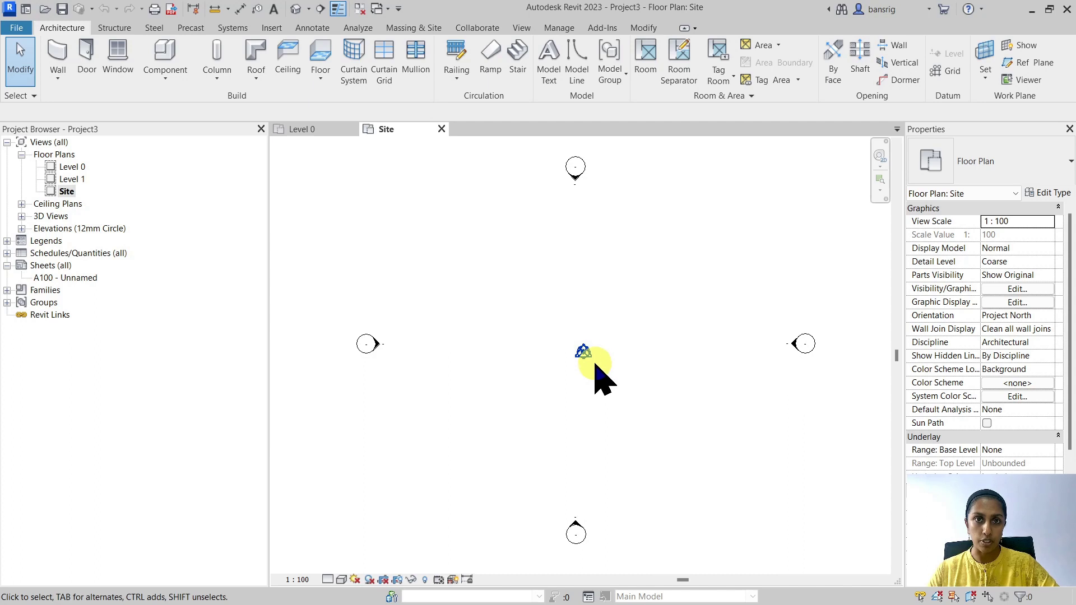
pyautogui.click(584, 353)
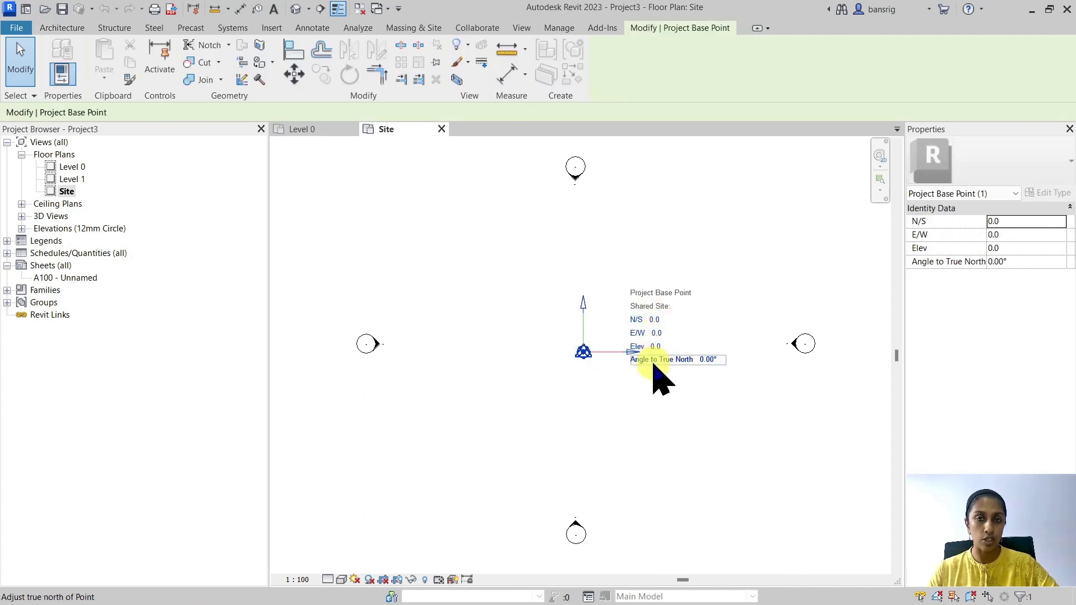
pyautogui.click(469, 326)
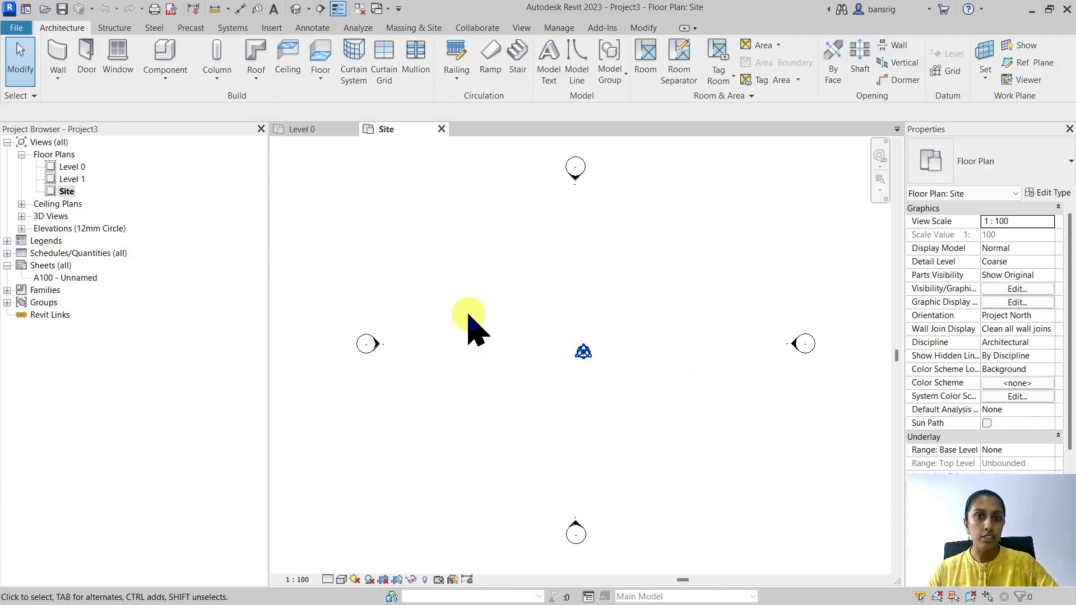
# In Visibility/Graphics, expand Site and confirm the Project Base Point and Survey Point subcategories
pyautogui.click(520, 28)
pyautogui.click(142, 53)
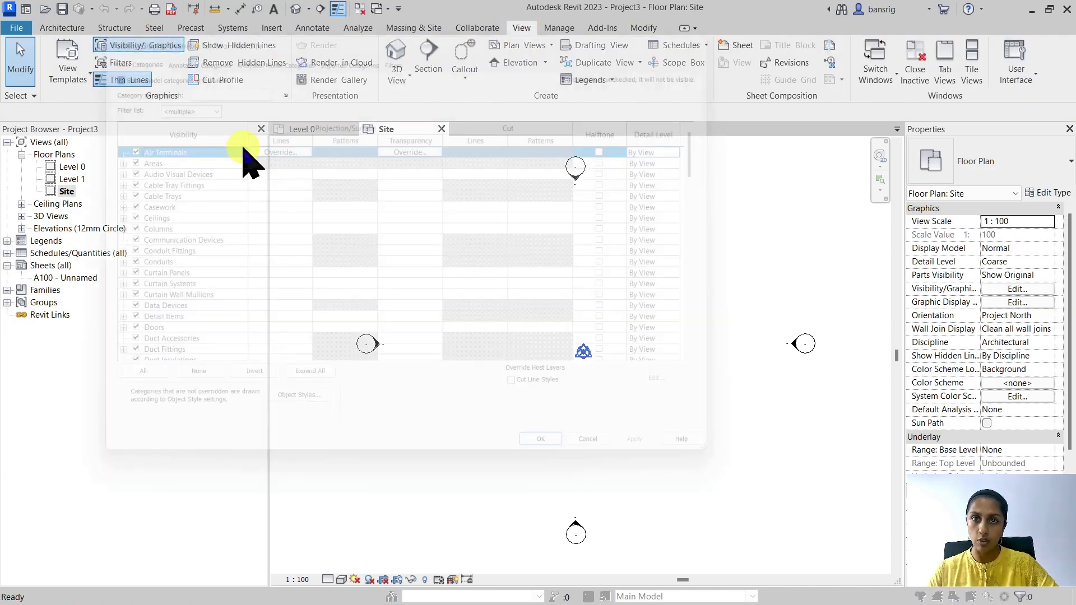
pyautogui.click(168, 240)
pyautogui.scroll(-15, 168, 280)
pyautogui.click(167, 353)
pyautogui.scroll(-2, 140, 364)
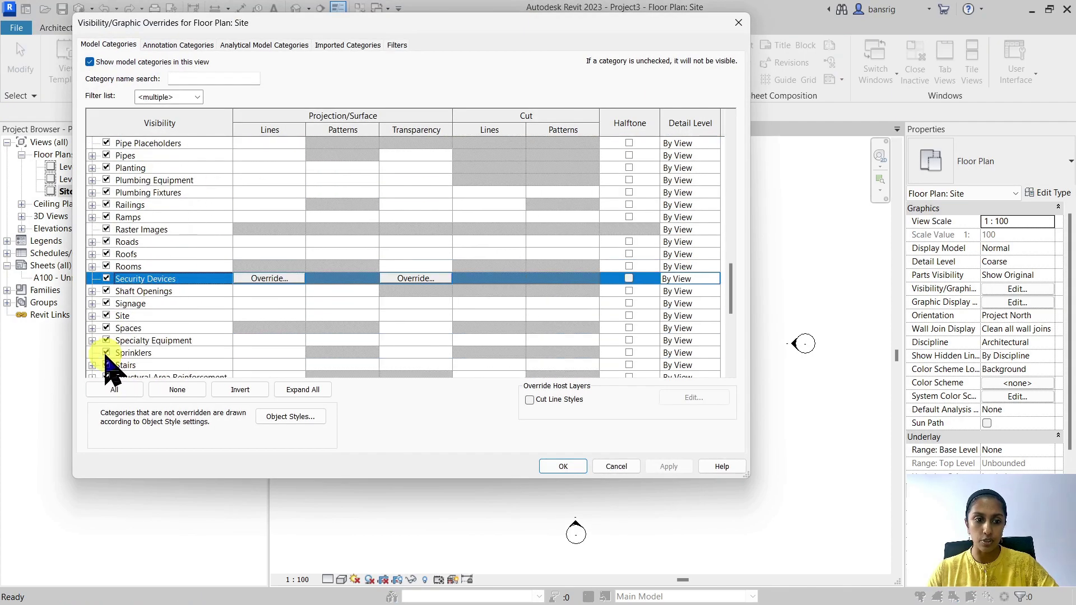
pyautogui.click(92, 316)
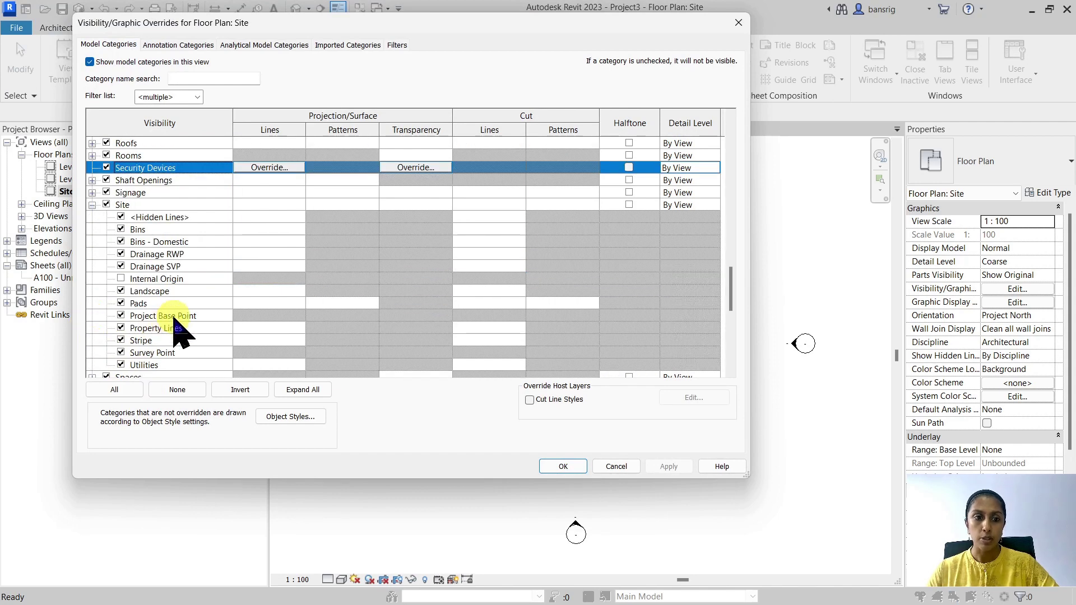
pyautogui.click(168, 316)
pyautogui.click(171, 354)
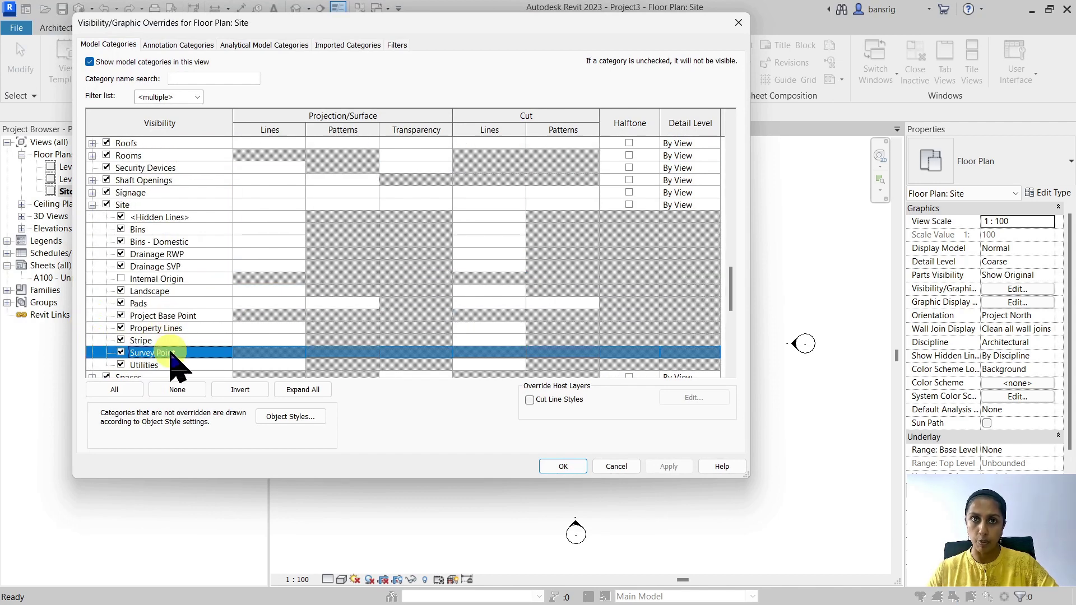
pyautogui.press('Return')
pyautogui.click(480, 248)
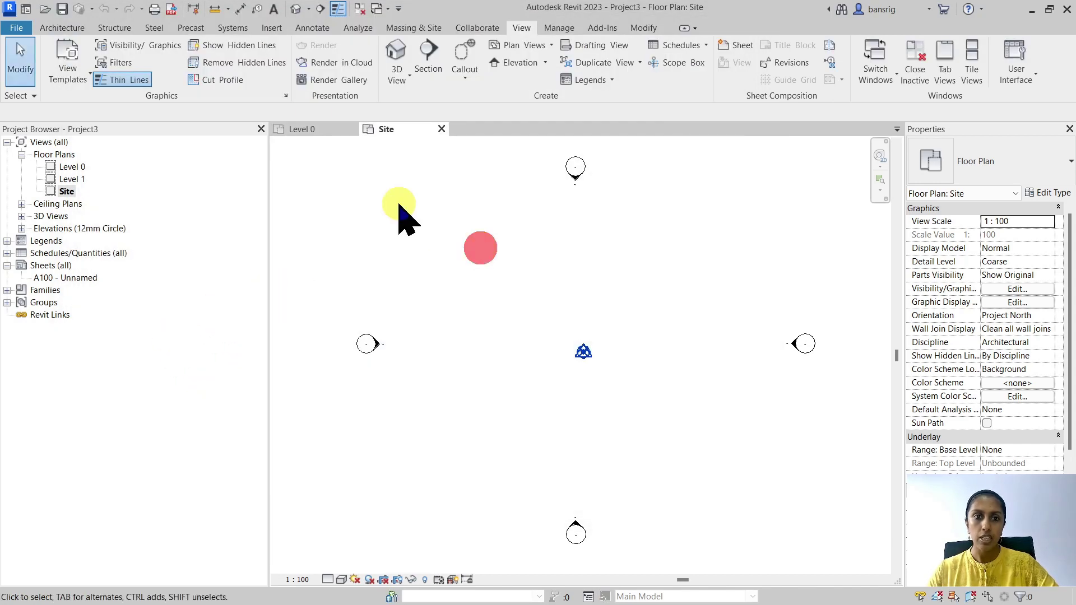
pyautogui.click(272, 27)
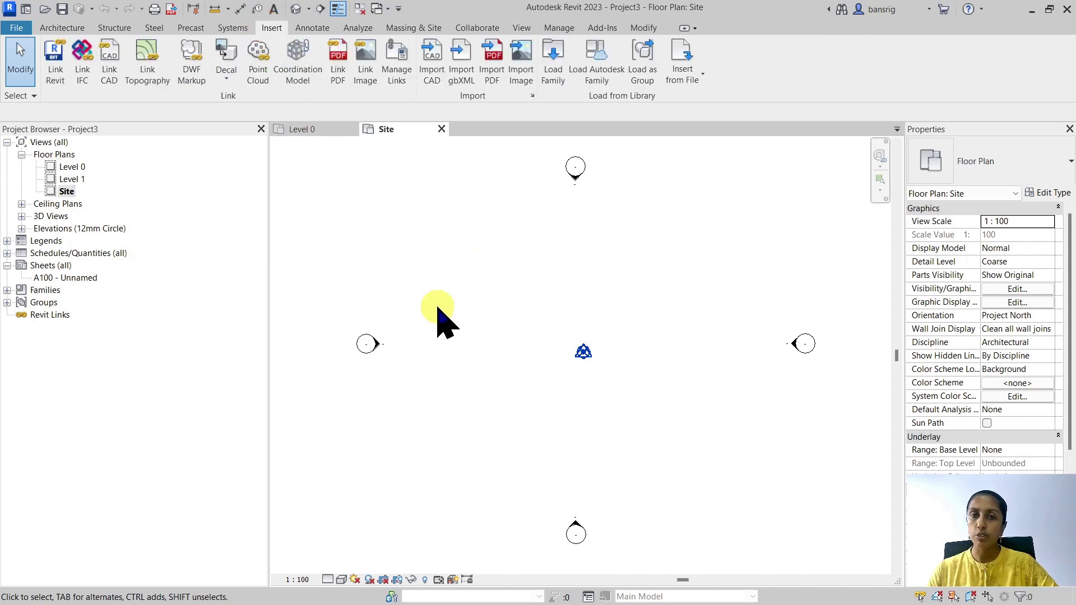
# Link Site Contours_Part.dwg with the chosen import units and dismiss the geometry-not-visible warning
pyautogui.click(113, 79)
pyautogui.click(389, 140)
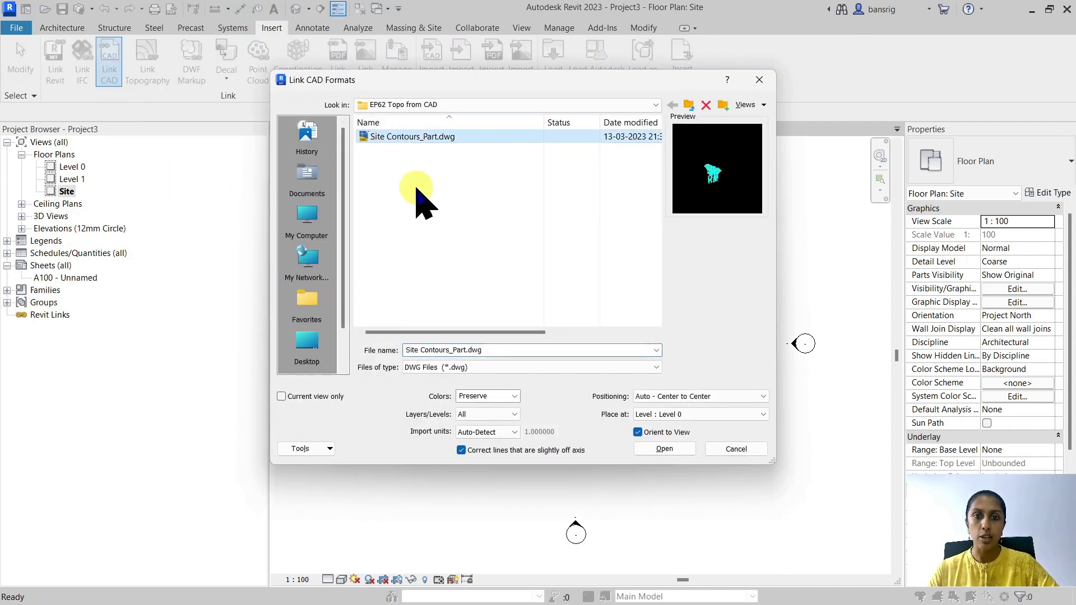
pyautogui.click(463, 353)
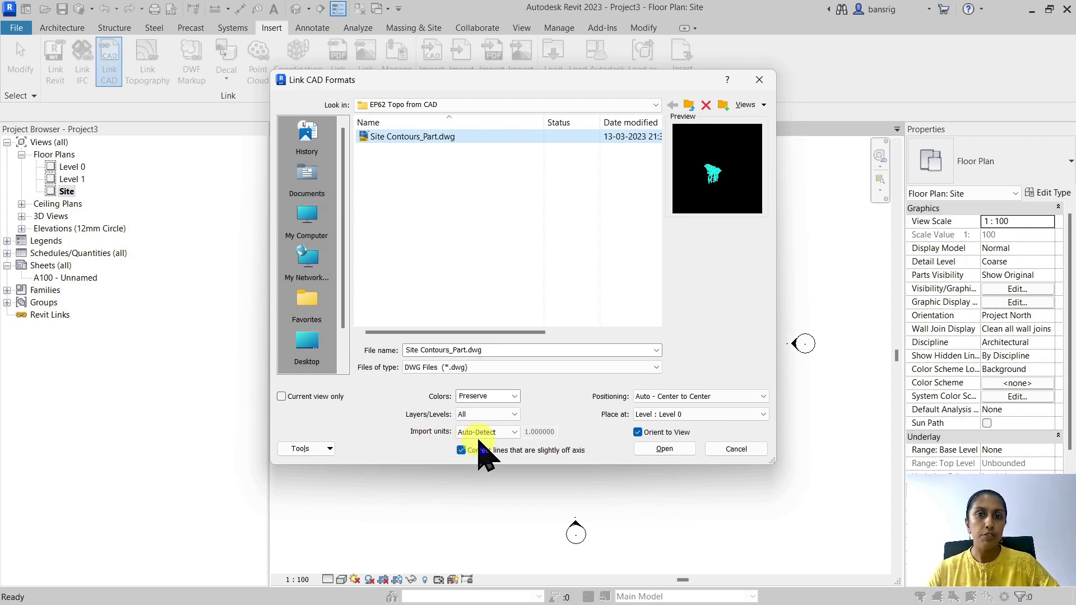
pyautogui.click(485, 433)
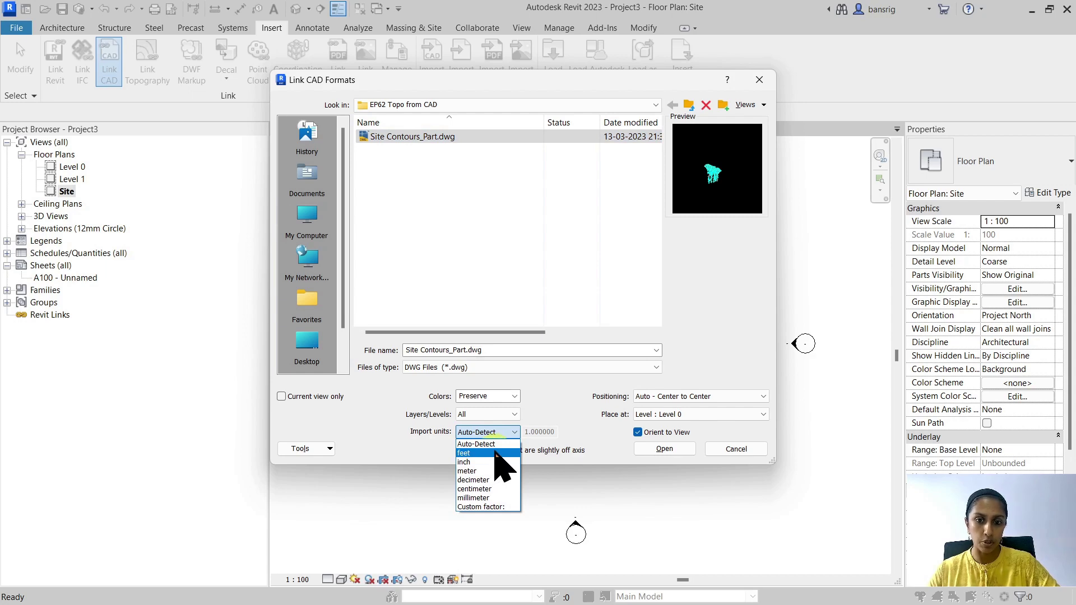
pyautogui.click(487, 454)
pyautogui.click(661, 450)
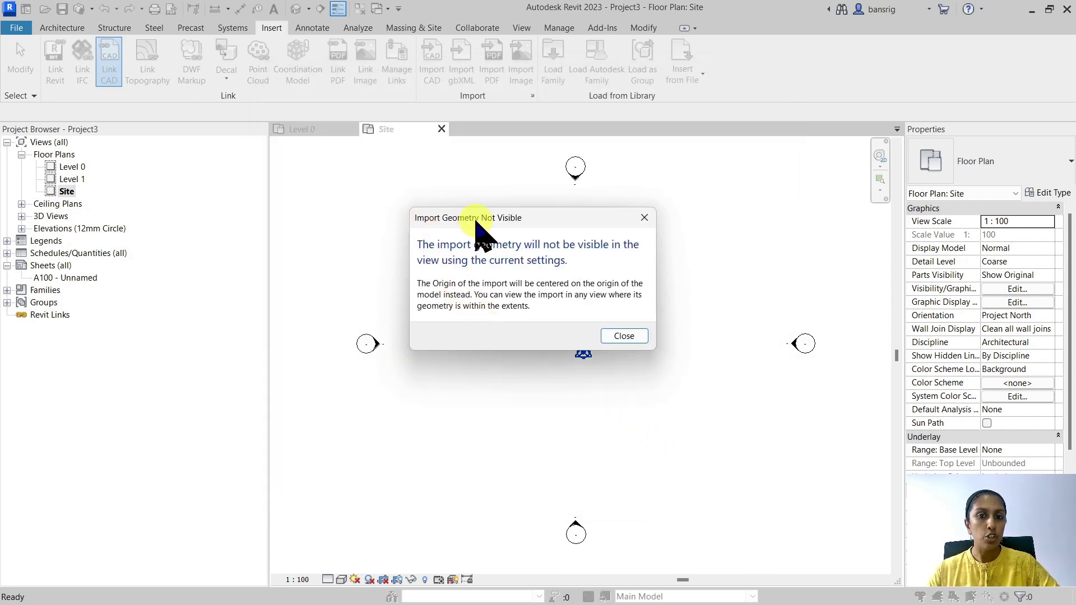
pyautogui.click(624, 337)
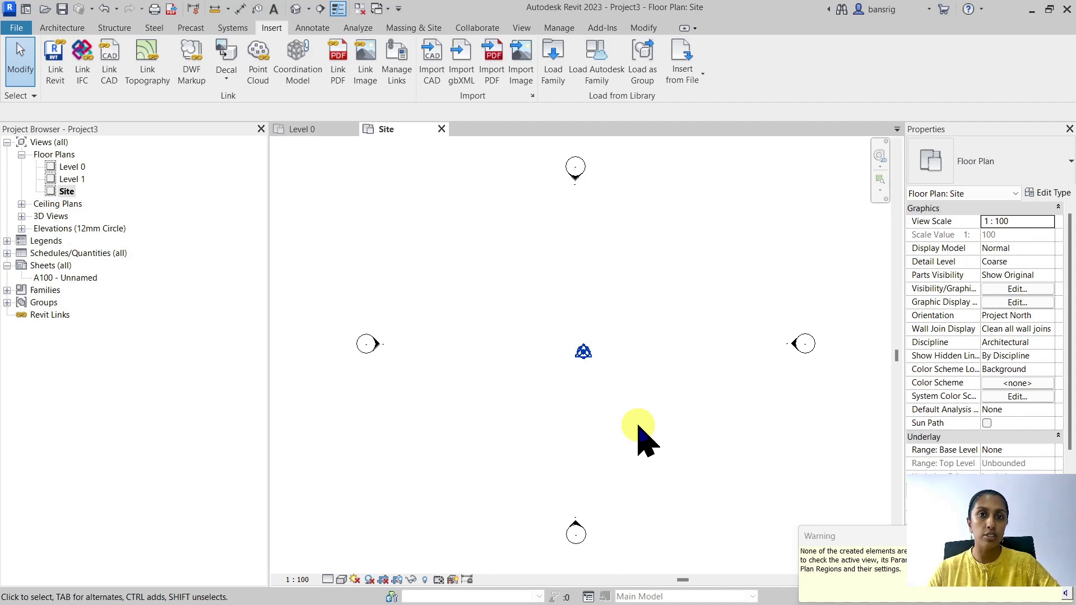
# Open the North elevation and move the linked contours a typed distance of 200
pyautogui.doubleClick(53, 228)
pyautogui.click(63, 252)
pyautogui.doubleClick(63, 253)
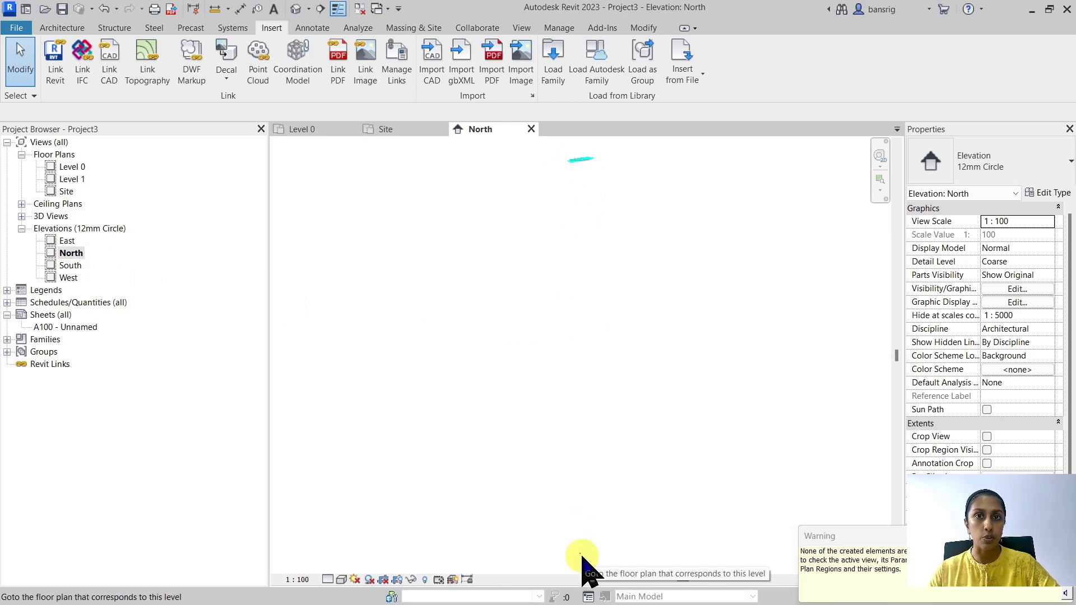
pyautogui.click(581, 161)
pyautogui.click(294, 75)
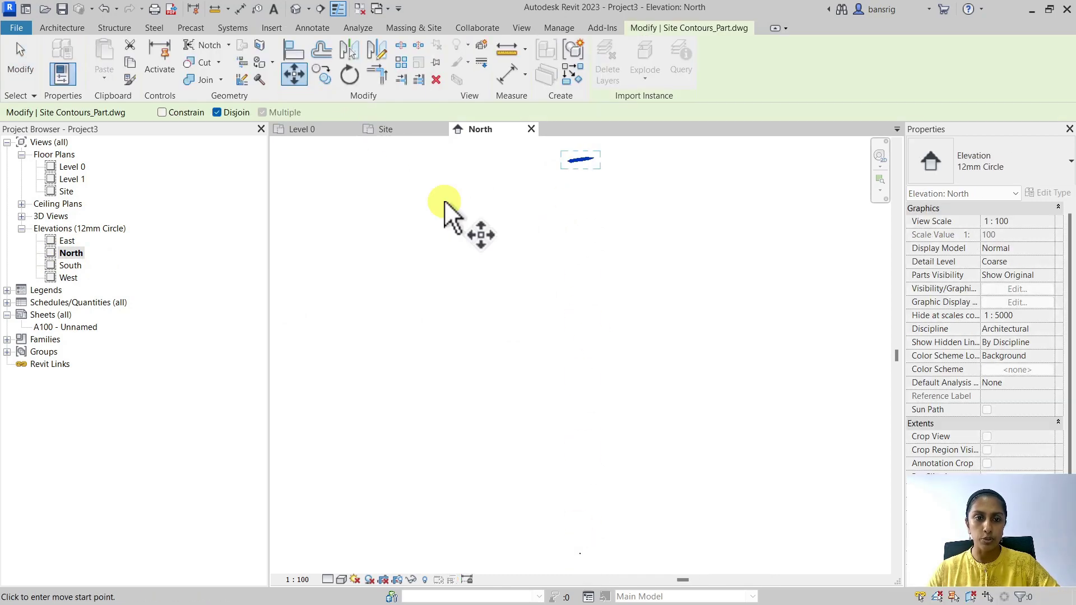
pyautogui.scroll(3, 580, 161)
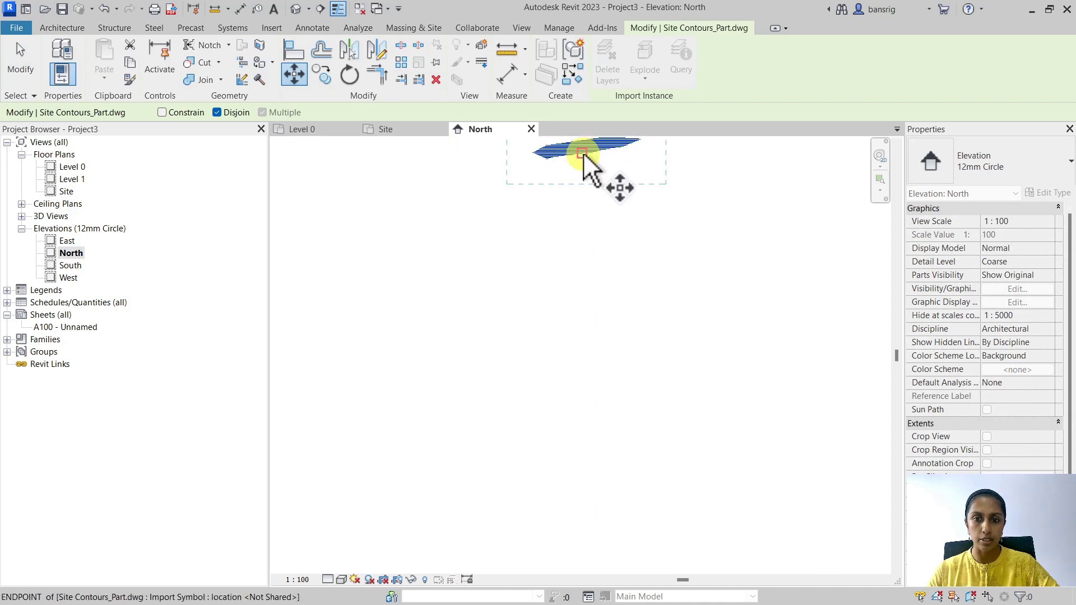
pyautogui.click(583, 152)
pyautogui.write('2000')
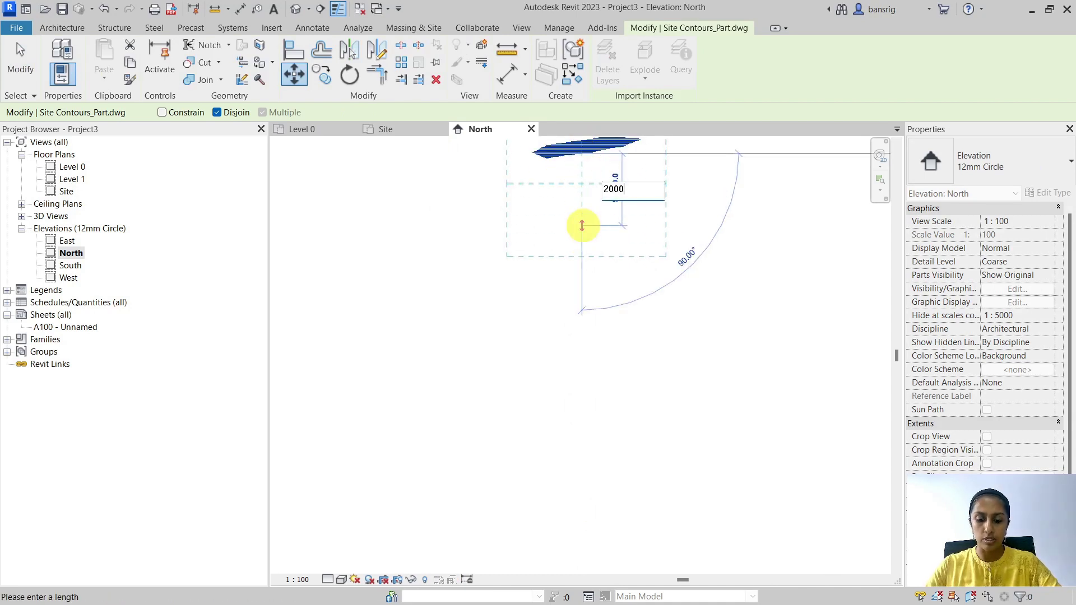
pyautogui.press('Return')
pyautogui.press('z')
pyautogui.press('f')
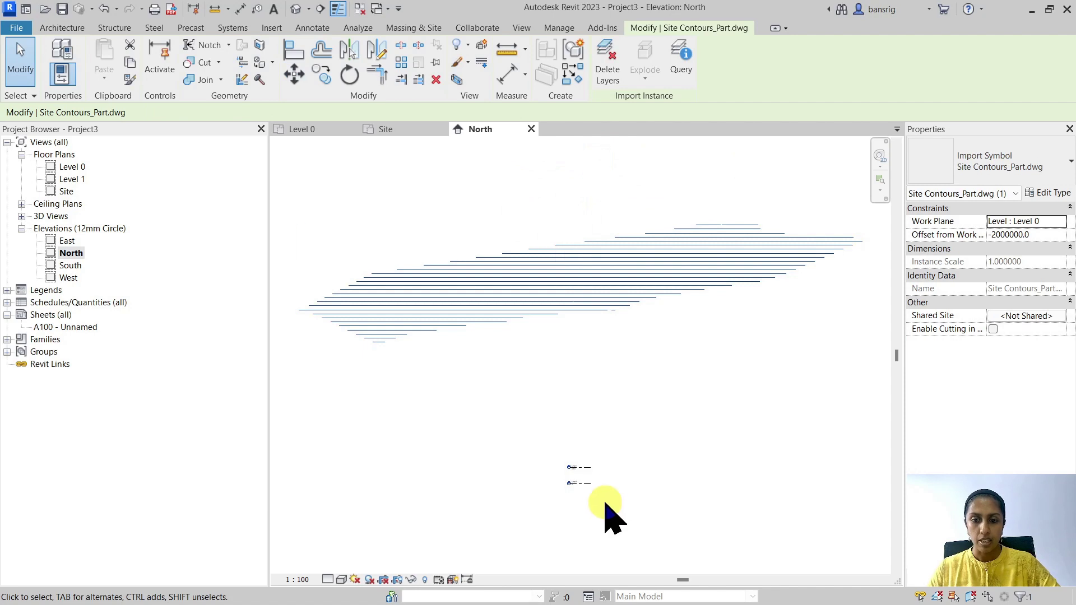
# Stretch Level 0 and Level 1 across the full model extents
pyautogui.click(583, 484)
pyautogui.scroll(3, 582, 484)
pyautogui.scroll(1, 593, 496)
pyautogui.scroll(-4, 588, 480)
pyautogui.keyDown('ctrl'); pyautogui.click(586, 477); pyautogui.keyUp('ctrl')
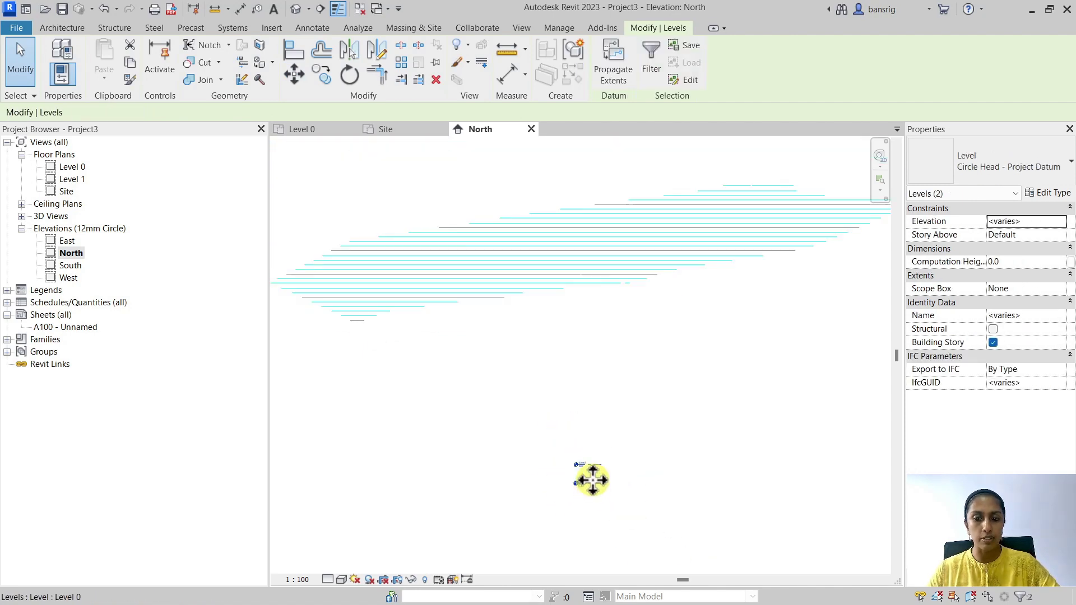
pyautogui.rightClick(655, 480)
pyautogui.click(662, 199)
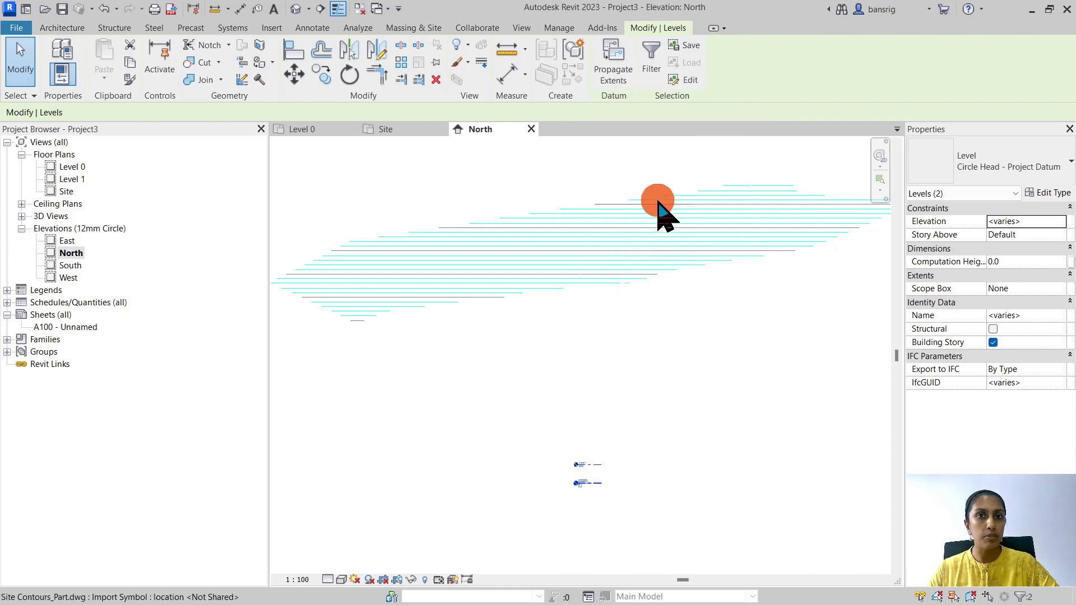
pyautogui.click(610, 395)
pyautogui.scroll(-3, 610, 395)
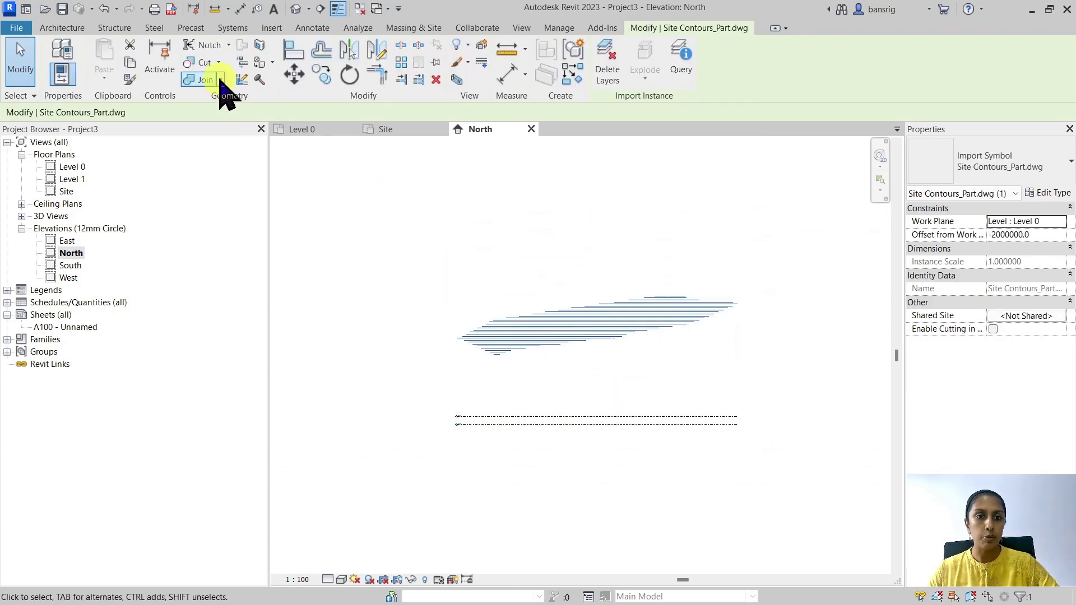
# Move the contour import down 35000 from a contour endpoint to the levels
pyautogui.click(292, 71)
pyautogui.scroll(2, 496, 358)
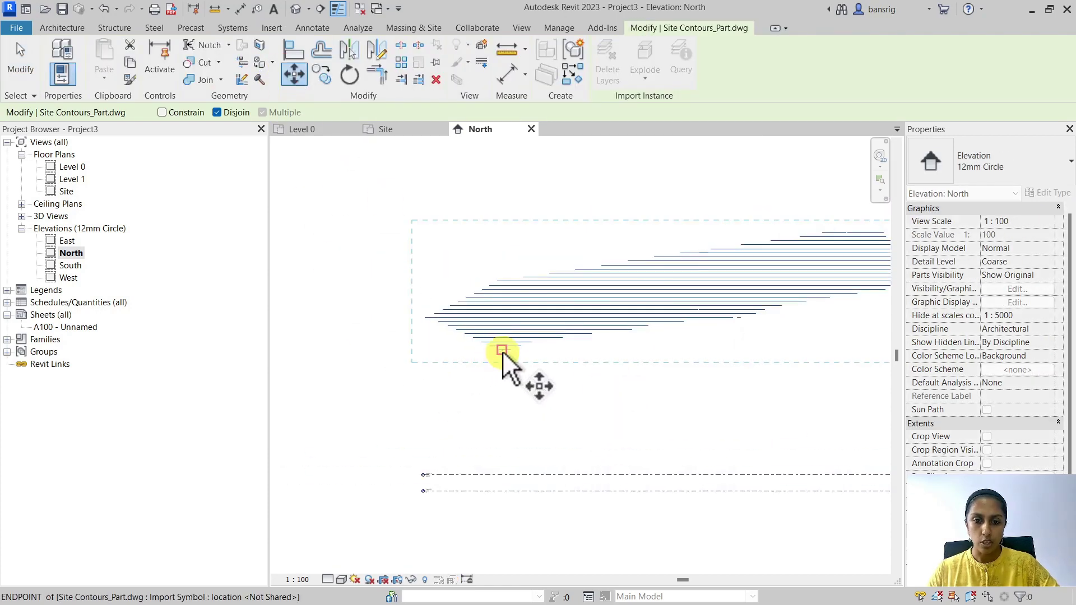
pyautogui.click(499, 350)
pyautogui.click(499, 488)
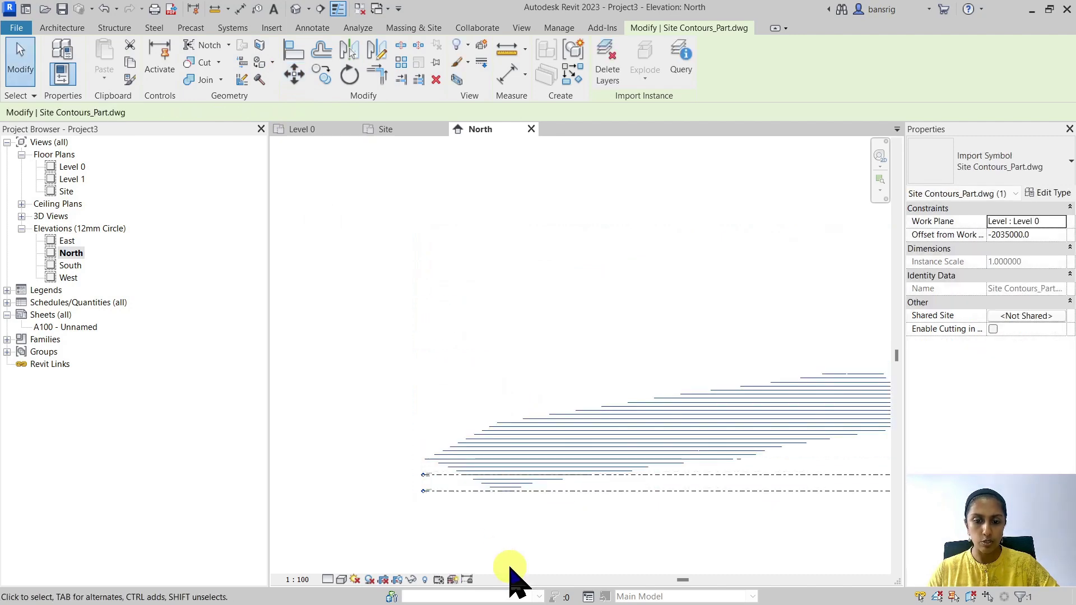
pyautogui.click(510, 557)
# In the Site plan, move the contour import onto the base point symbol
pyautogui.doubleClick(66, 192)
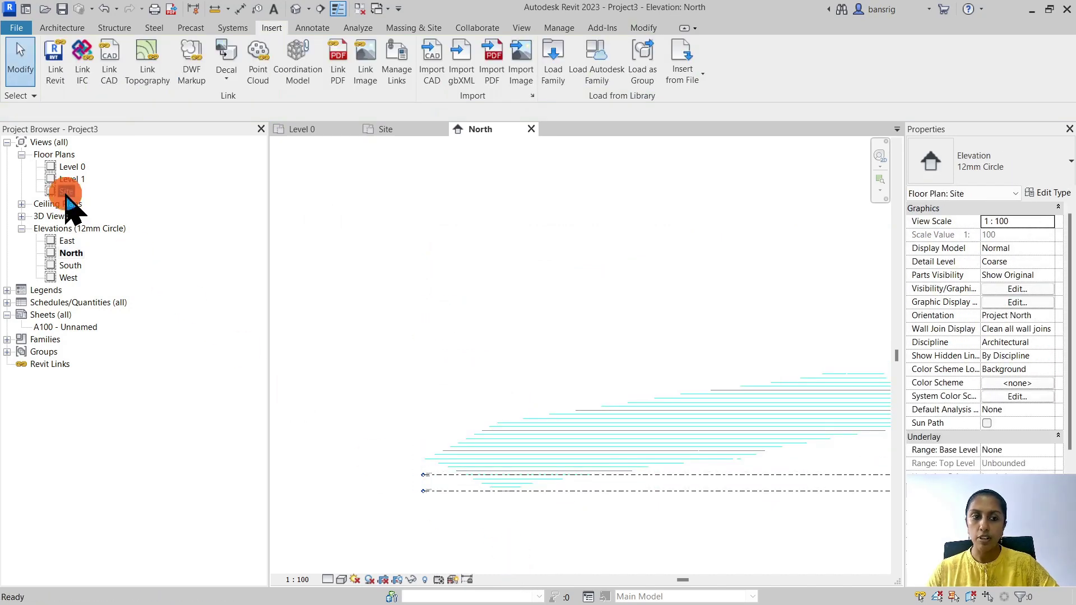
pyautogui.scroll(-2, 553, 326)
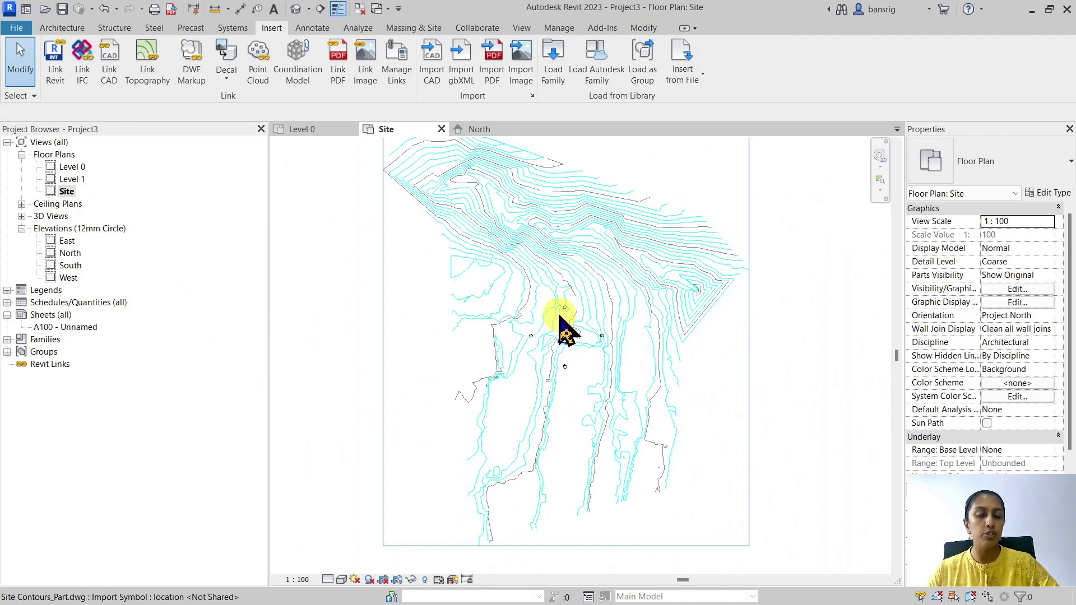
pyautogui.scroll(-1, 562, 314)
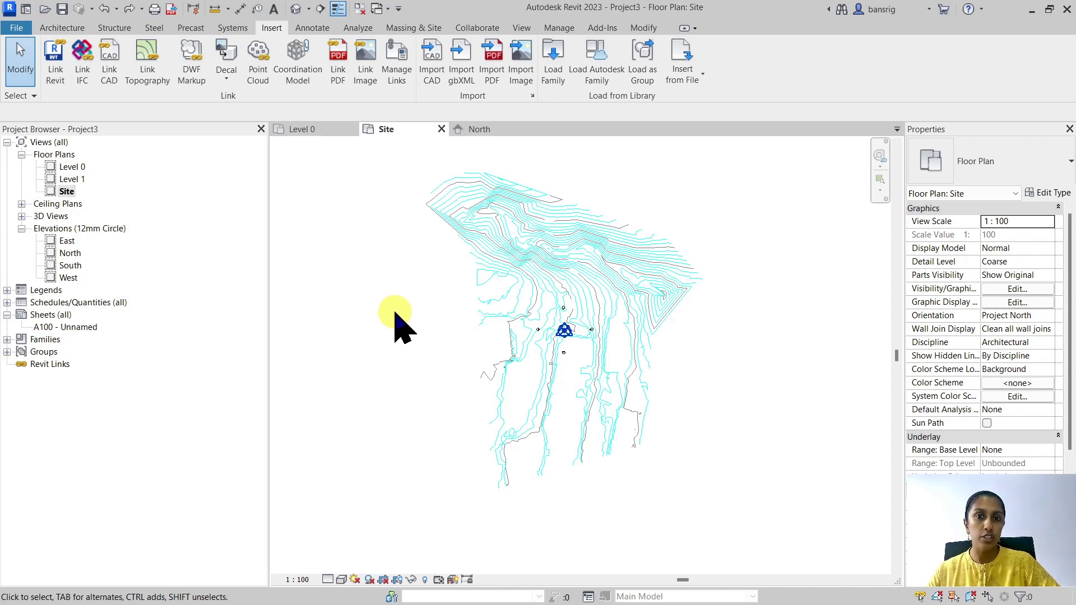
pyautogui.click(476, 252)
pyautogui.click(404, 348)
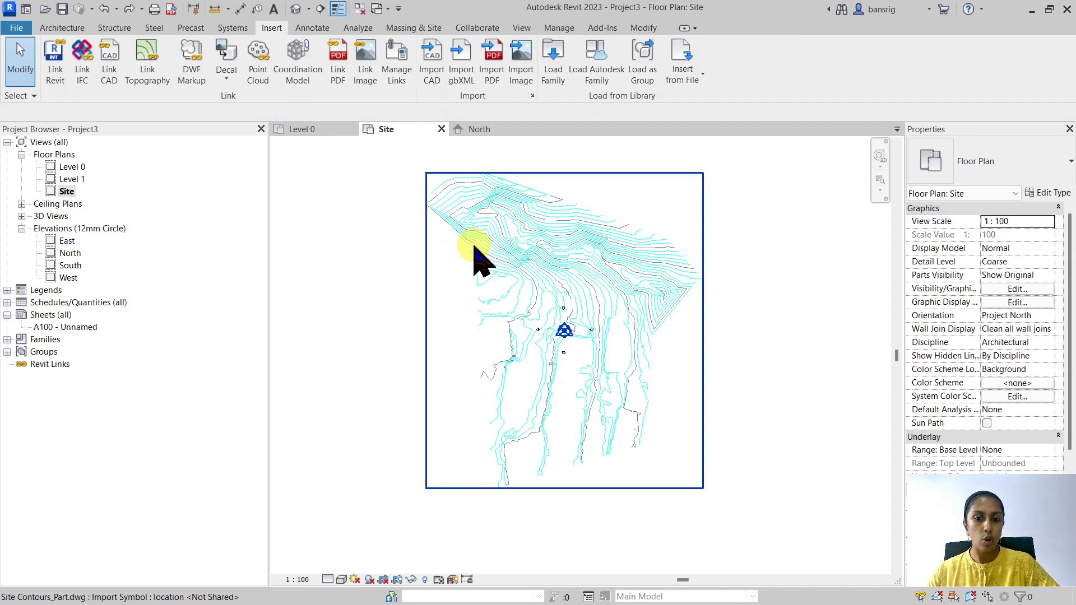
pyautogui.click(478, 258)
pyautogui.click(288, 74)
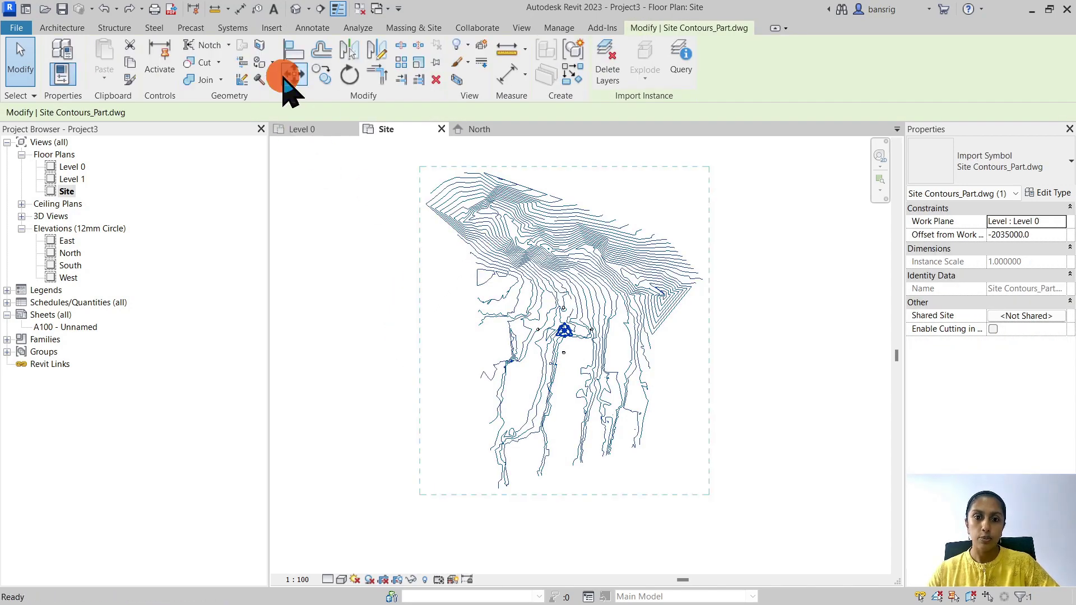
pyautogui.click(425, 204)
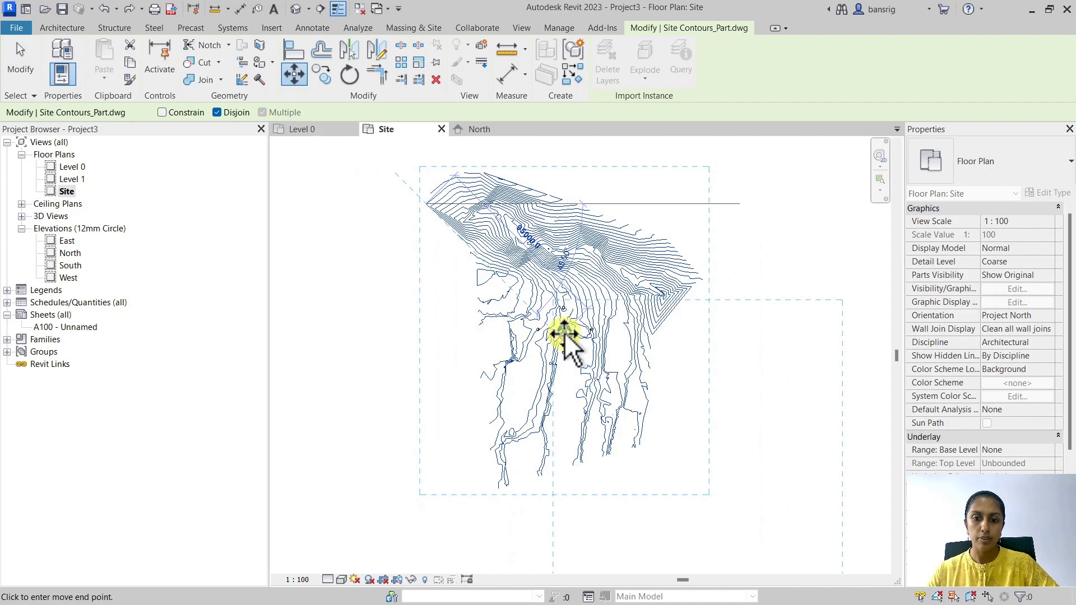
pyautogui.click(565, 331)
pyautogui.click(438, 388)
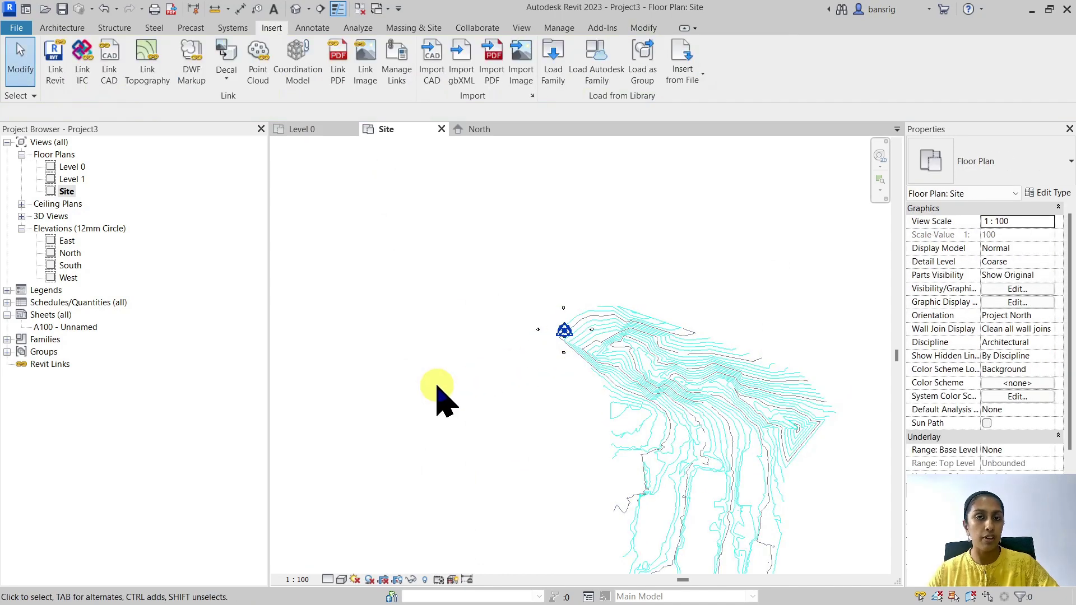
# Undo the move and check the Project Base Point still reads 0.0 coordinates
pyautogui.scroll(-1, 439, 388)
pyautogui.hotkey('ctrl', 'z')
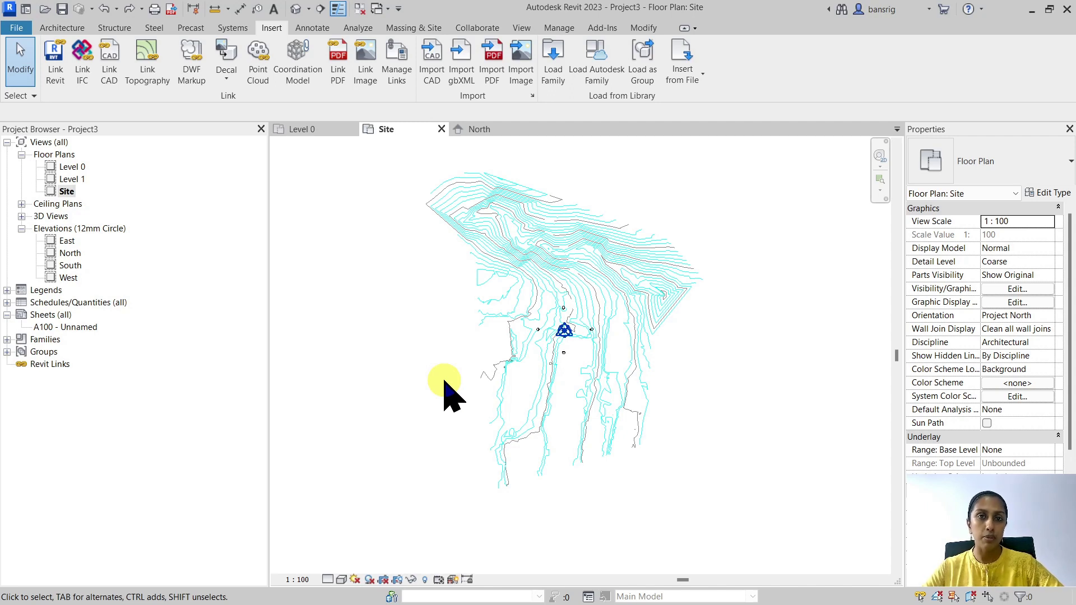
pyautogui.click(567, 335)
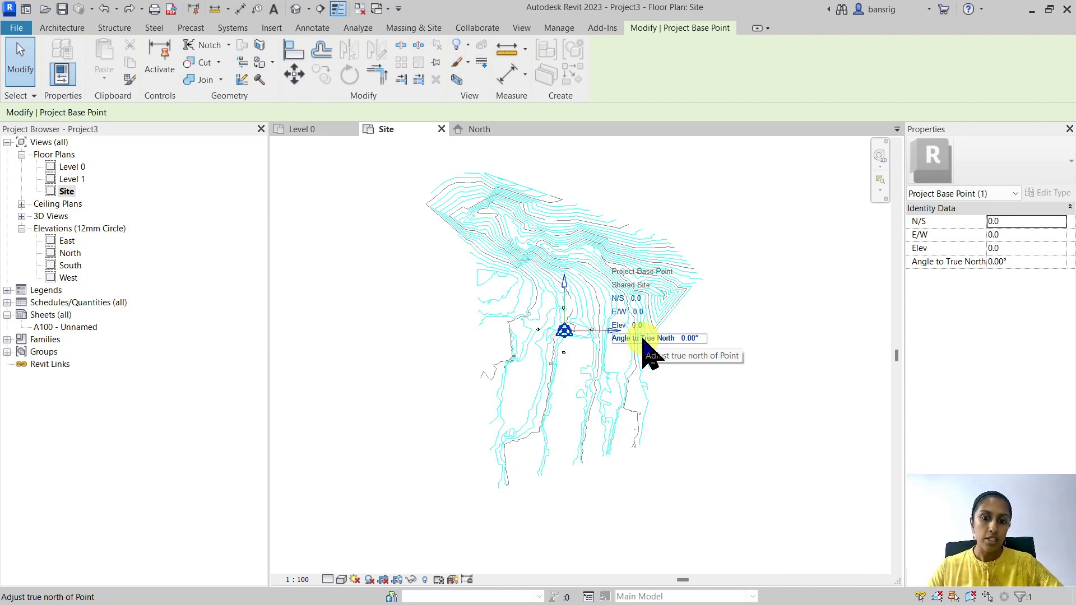
# Hide the project base point in view, then select the survey and base points
pyautogui.rightClick(565, 331)
pyautogui.moveTo(621, 348)
pyautogui.click(745, 363)
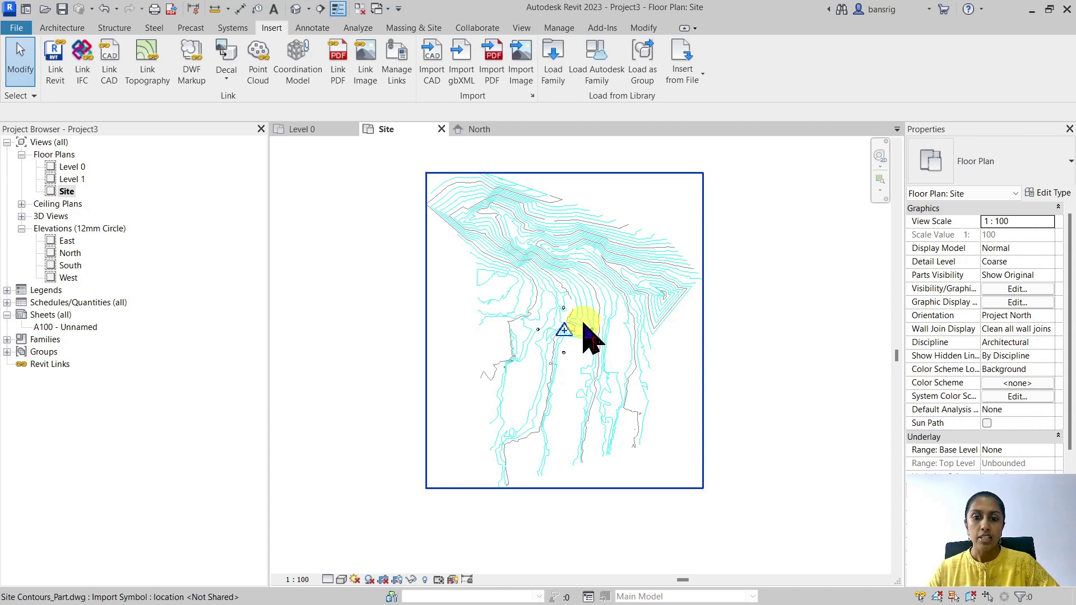
pyautogui.scroll(2, 580, 336)
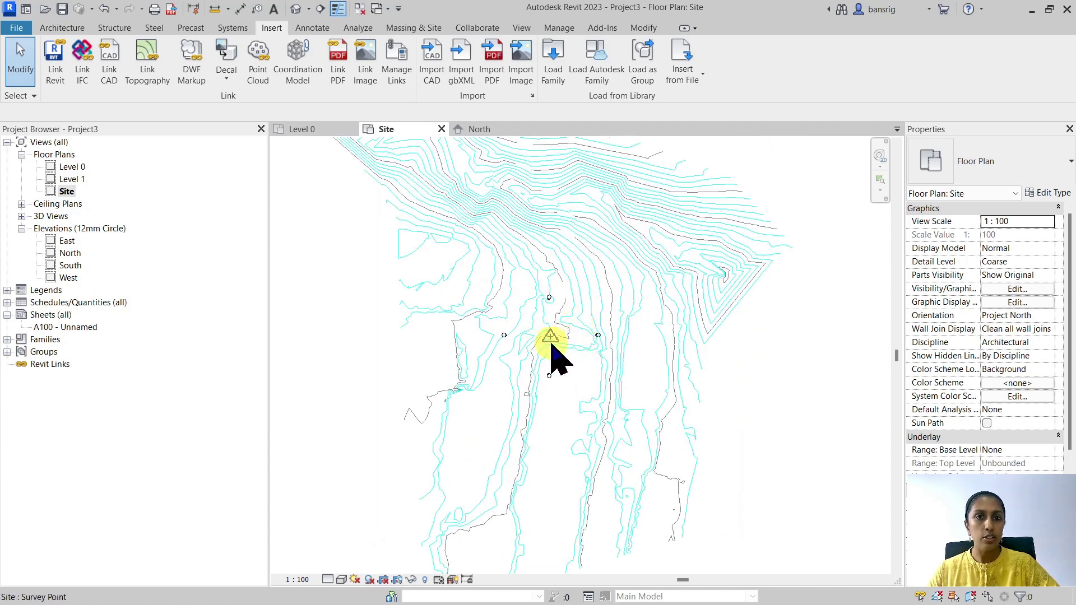
pyautogui.click(553, 344)
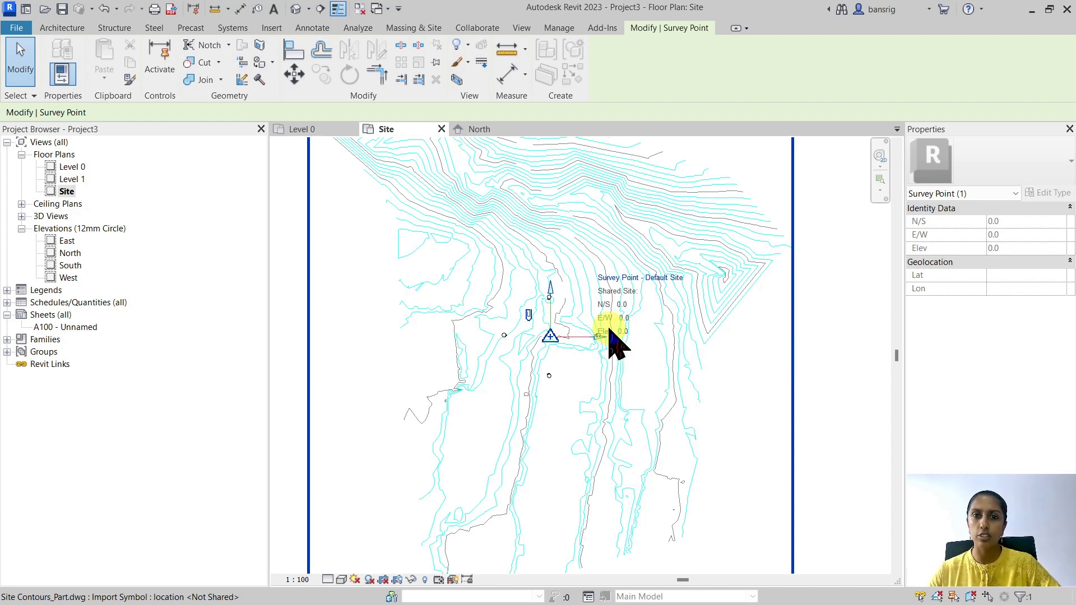
pyautogui.click(614, 341)
pyautogui.scroll(-3, 614, 342)
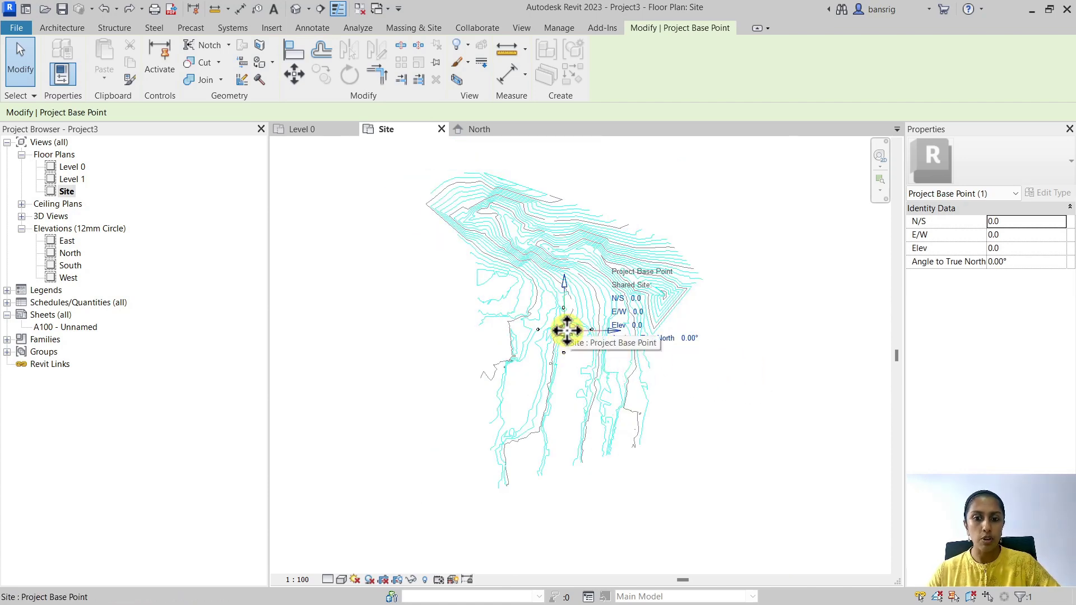
pyautogui.scroll(4, 565, 336)
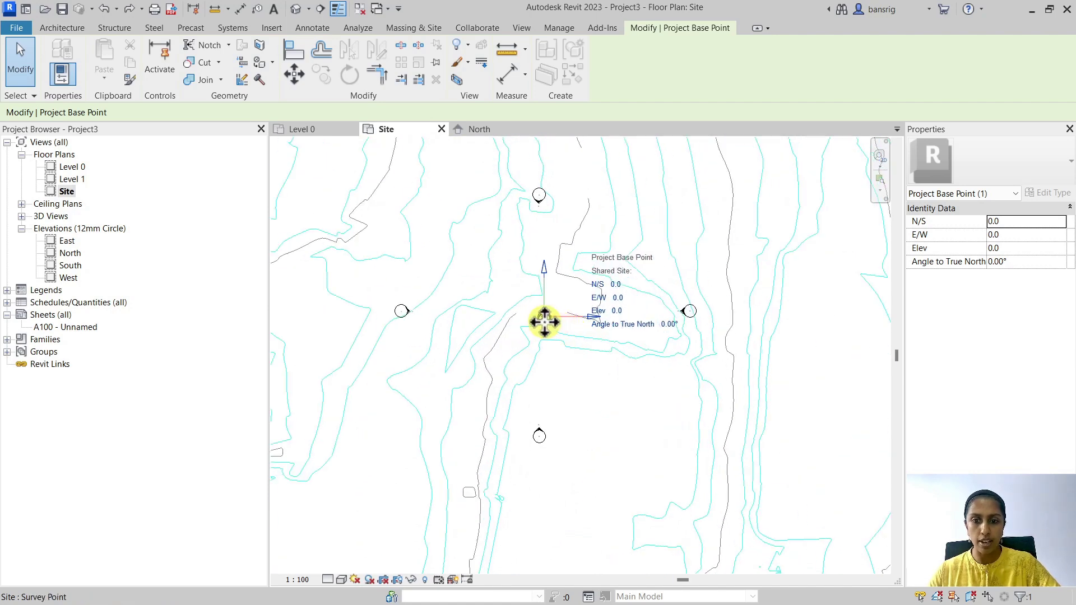
# Hide the survey point in the view by element, then select the project base point
pyautogui.click(544, 321)
pyautogui.rightClick(546, 318)
pyautogui.click(596, 347)
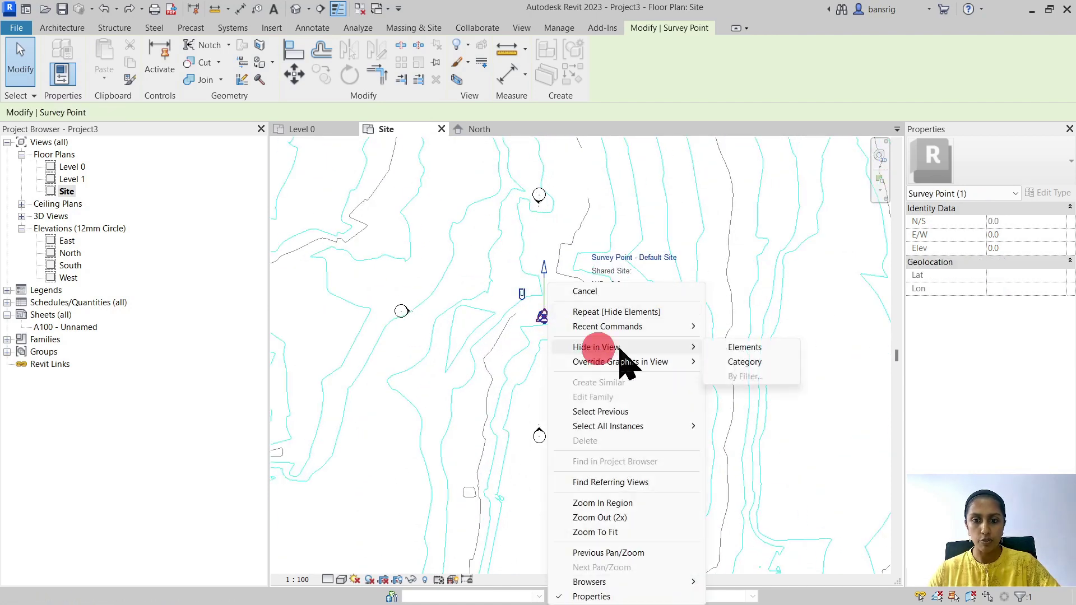
pyautogui.click(737, 348)
pyautogui.click(544, 317)
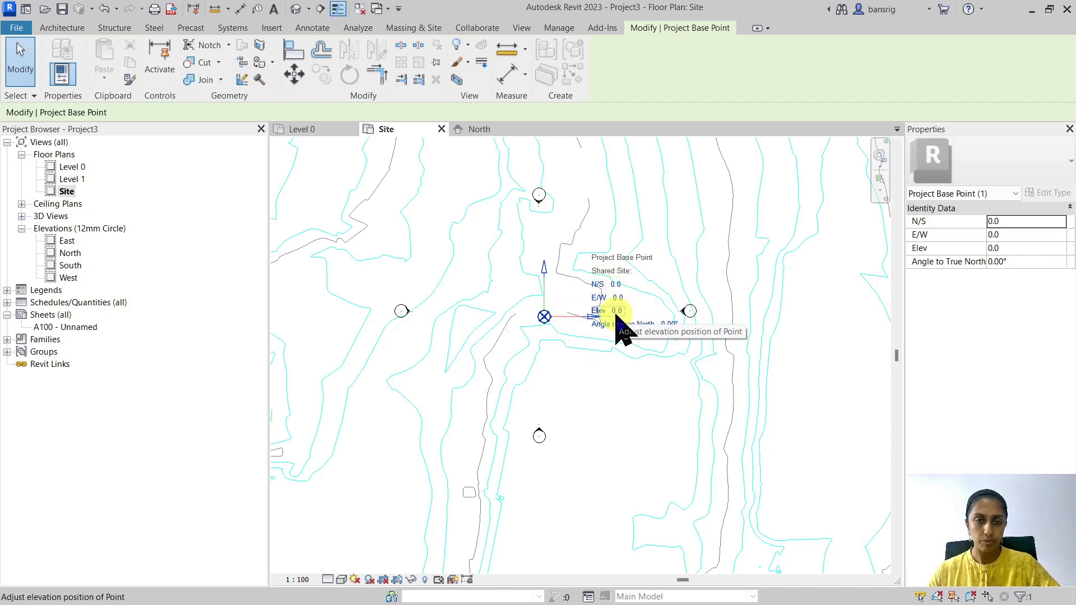
pyautogui.click(564, 28)
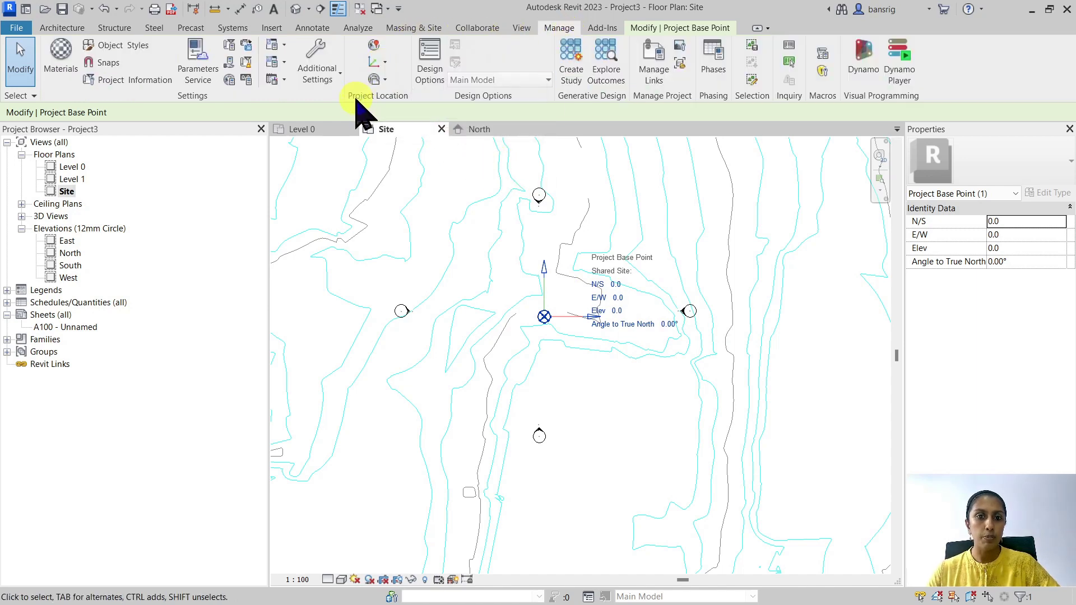
# Acquire Coordinates from the linked Site Contours_Part.dwg import and close the success message
pyautogui.click(377, 63)
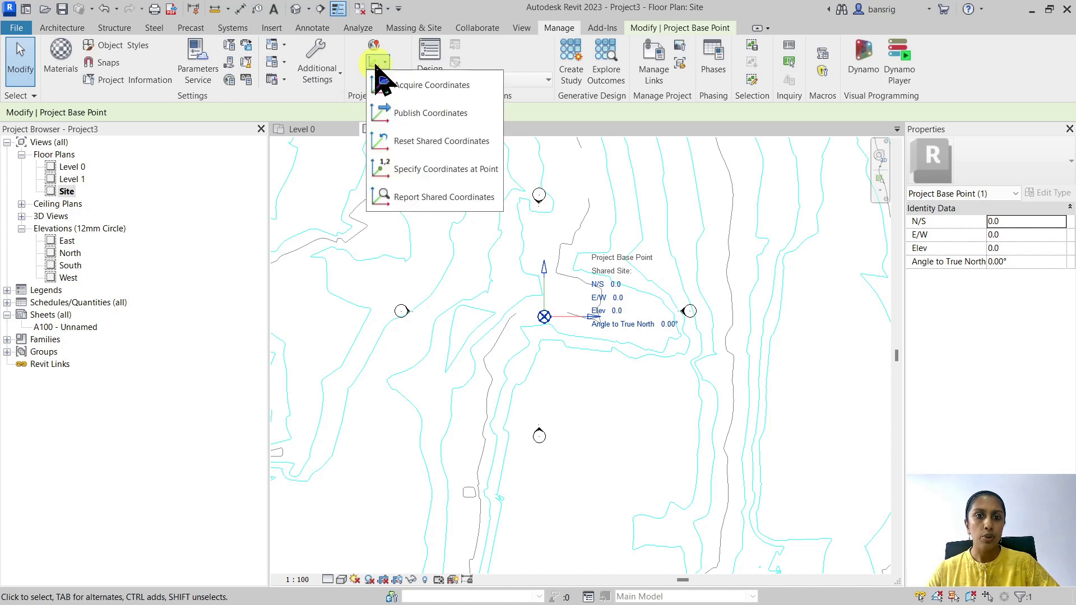
pyautogui.click(416, 85)
pyautogui.scroll(-5, 492, 239)
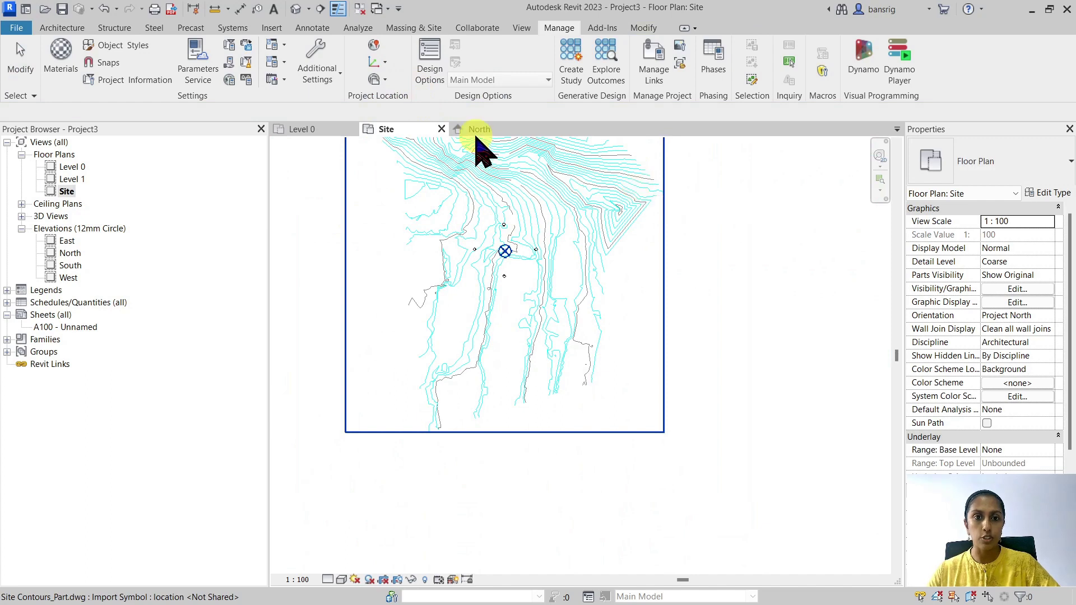
pyautogui.click(383, 63)
pyautogui.click(386, 85)
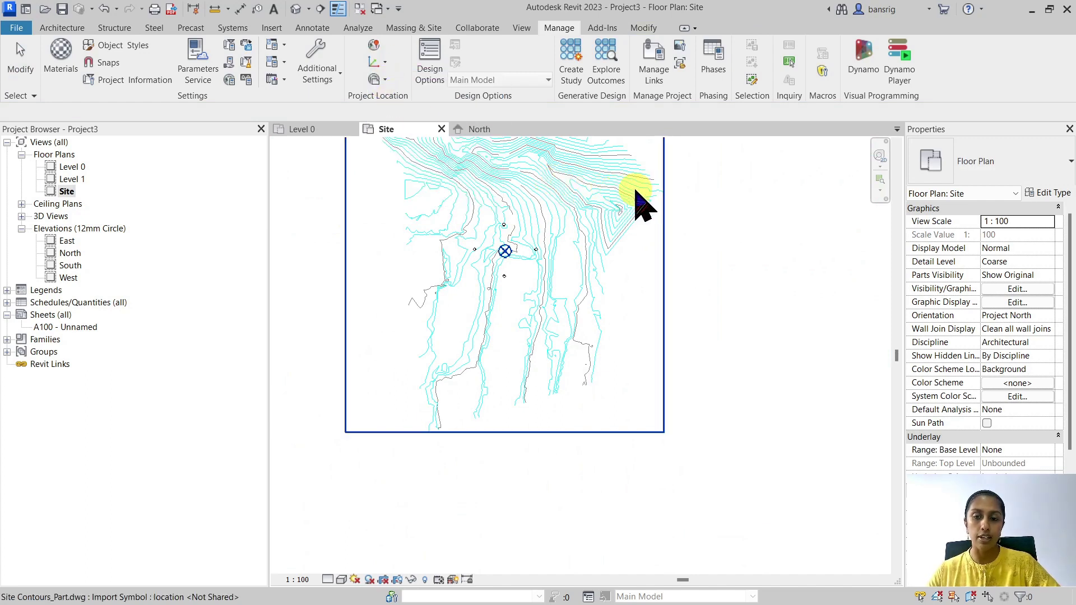
pyautogui.click(642, 187)
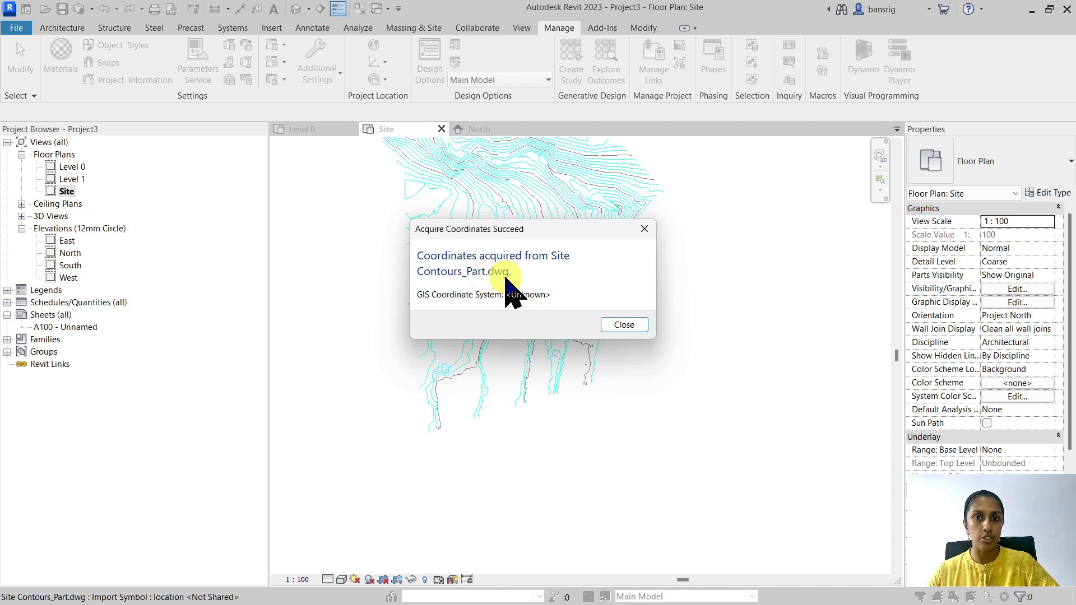
pyautogui.click(624, 324)
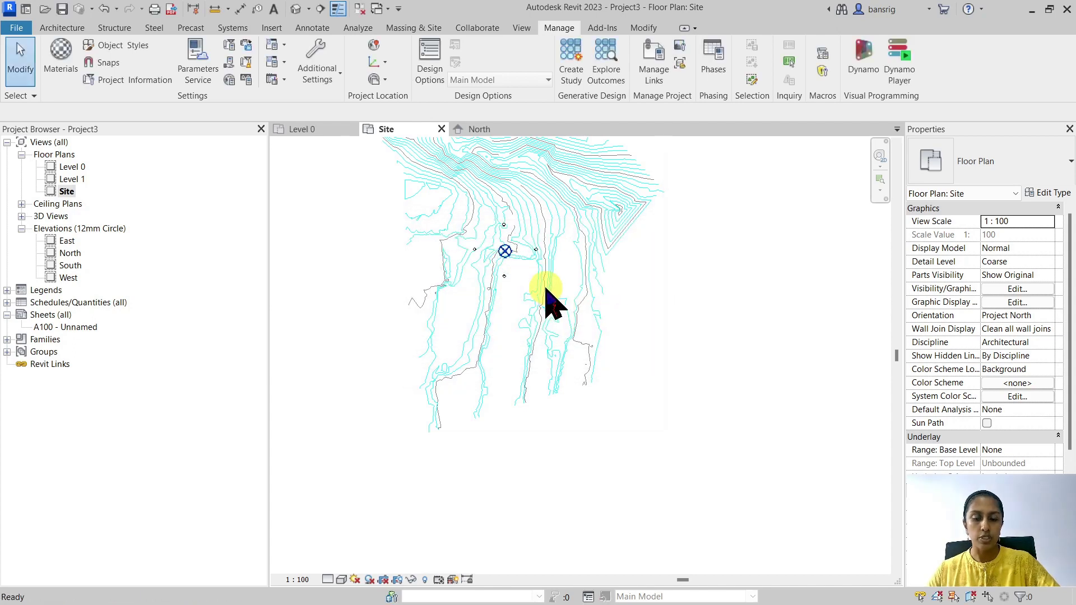
# Set project length units to Meters rounded to 2 decimal places using UN
pyautogui.click(505, 252)
pyautogui.scroll(4, 539, 234)
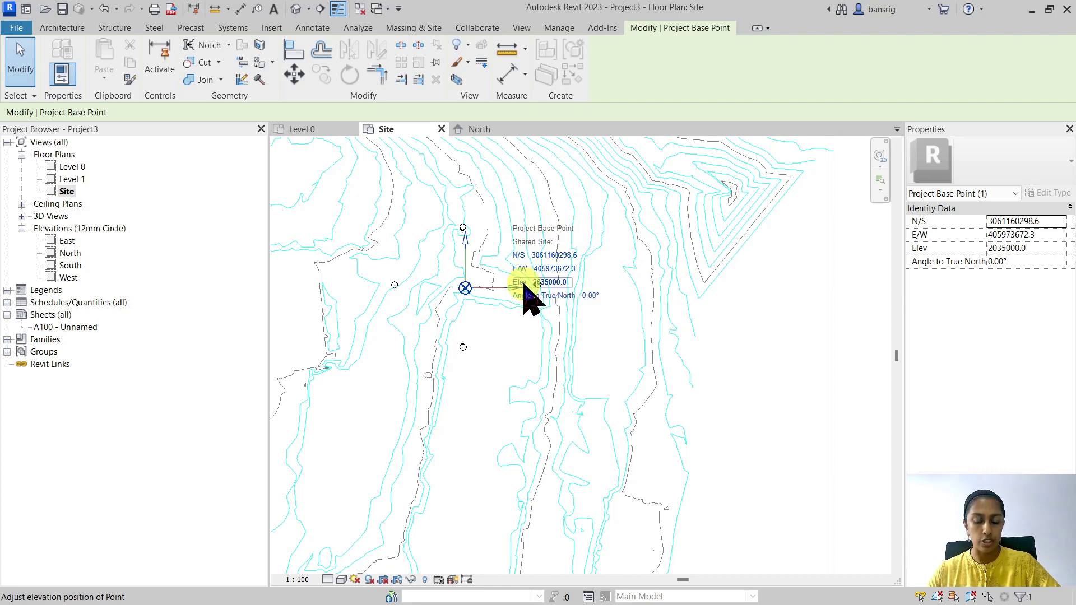
pyautogui.press('u')
pyautogui.press('n')
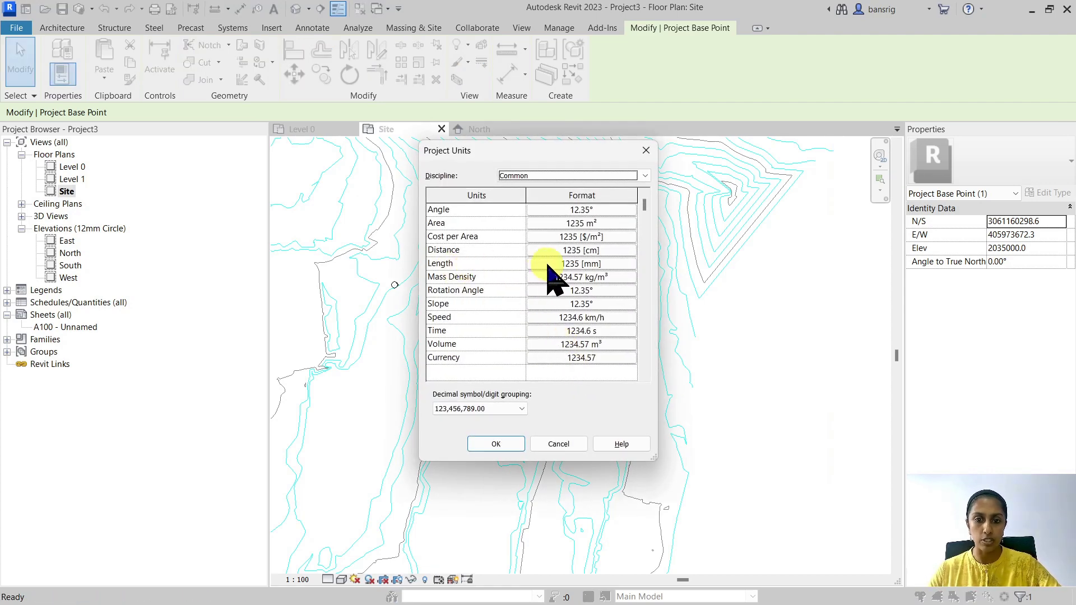
pyautogui.click(544, 273)
pyautogui.click(540, 232)
pyautogui.click(525, 280)
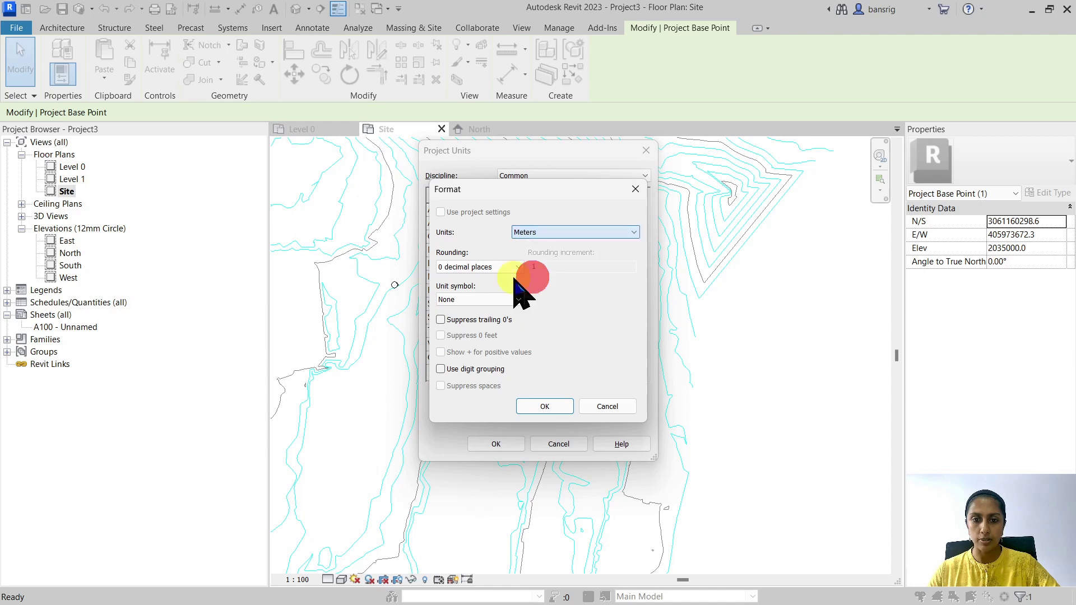
pyautogui.click(477, 267)
pyautogui.click(468, 324)
pyautogui.click(544, 406)
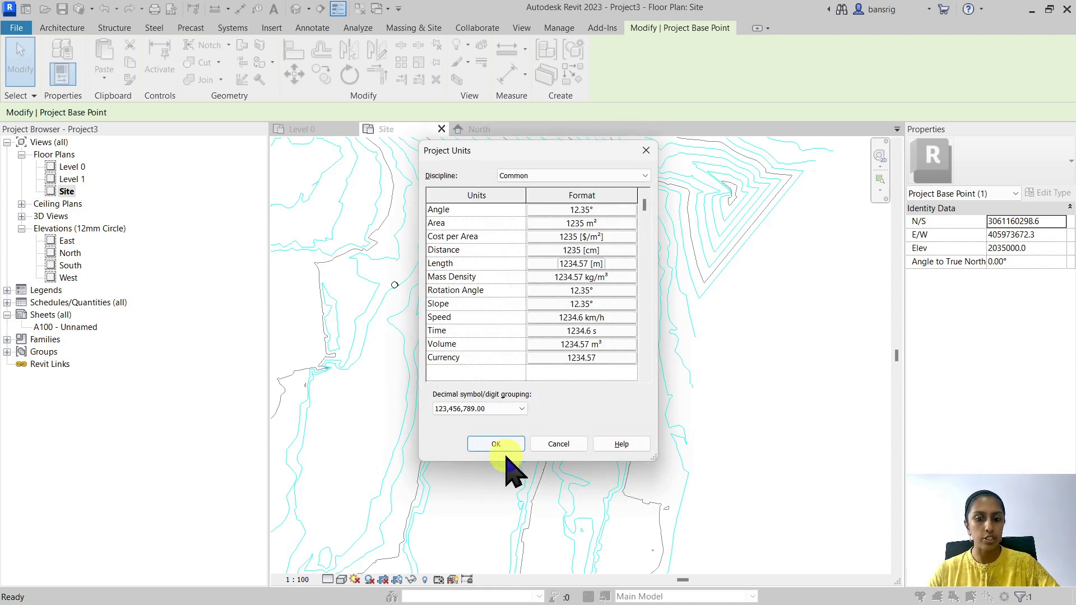
pyautogui.click(495, 444)
# Reselect the Project Base Point to confirm Elev 2035, then open the West elevation
pyautogui.click(461, 284)
pyautogui.click(463, 287)
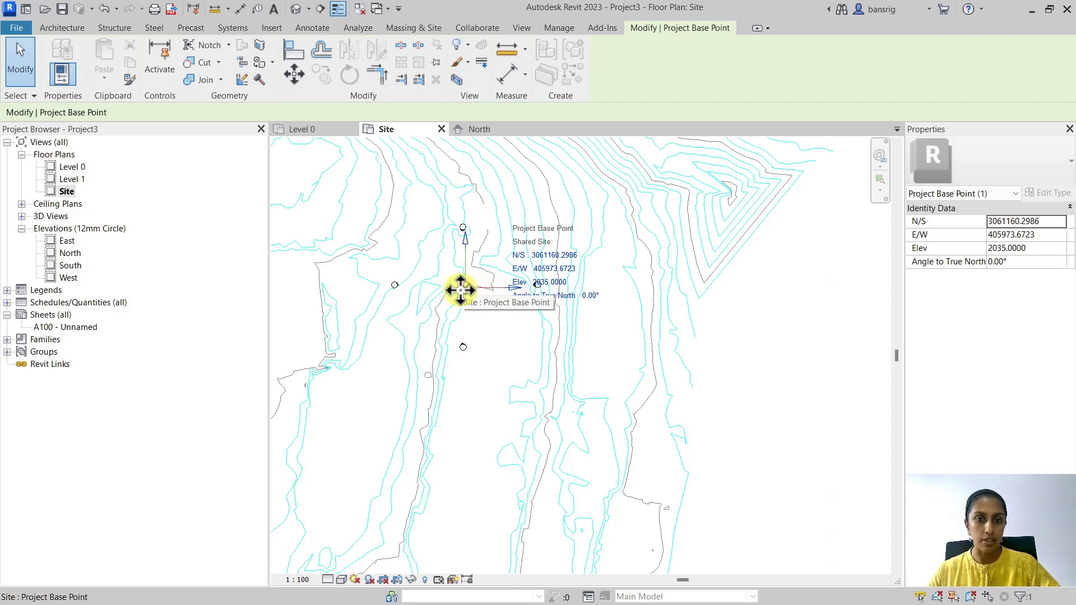
pyautogui.scroll(-4, 516, 336)
pyautogui.click(480, 333)
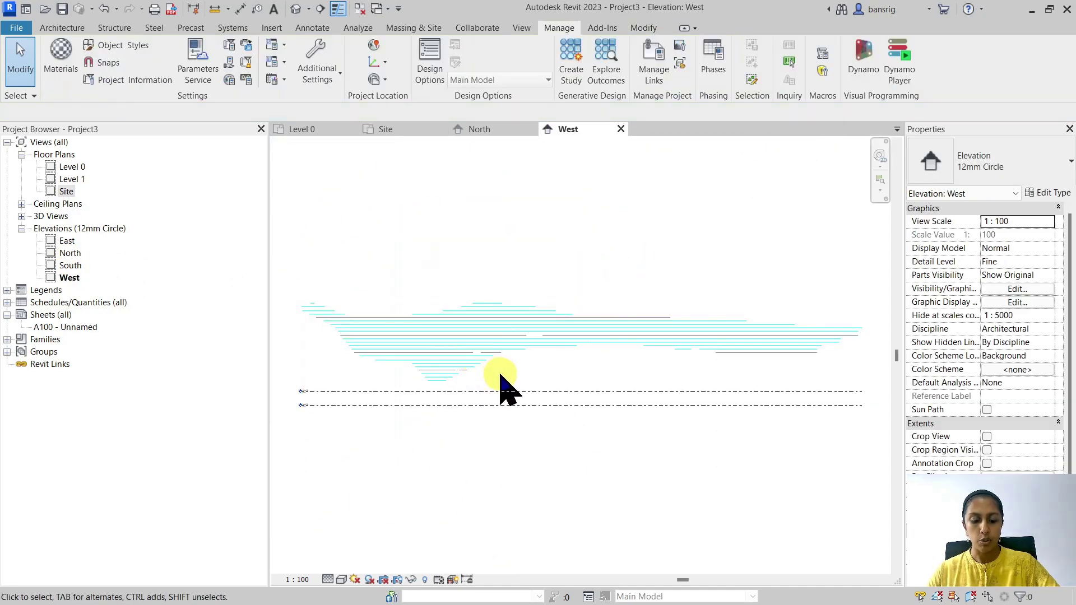
# Turn on the Site > Project Base Point subcategory in the West elevation's visibility settings
pyautogui.press('v')
pyautogui.press('v')
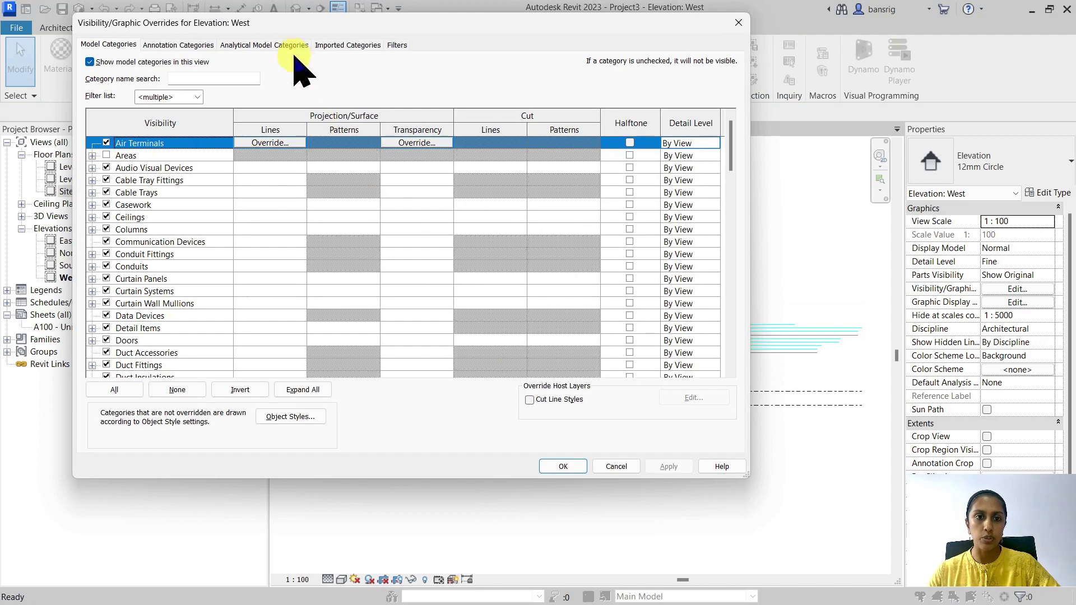
pyautogui.click(182, 241)
pyautogui.press('s')
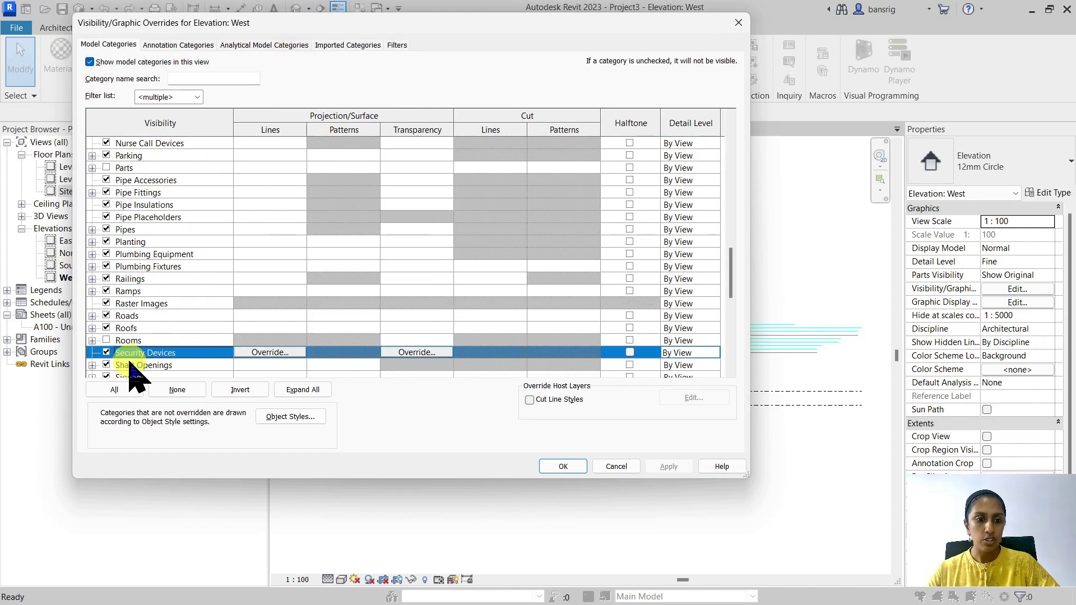
pyautogui.scroll(-2, 92, 342)
pyautogui.click(92, 316)
pyautogui.click(114, 312)
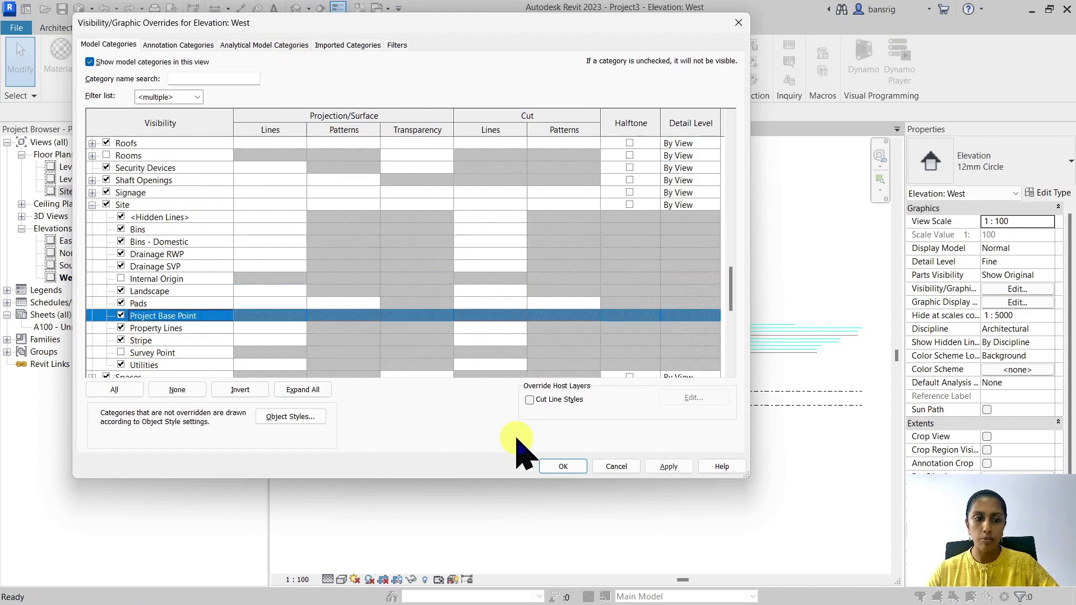
pyautogui.click(562, 466)
# Select the Project Base Point to read Elev 2035.0000, then select the Level 0 line
pyautogui.click(582, 405)
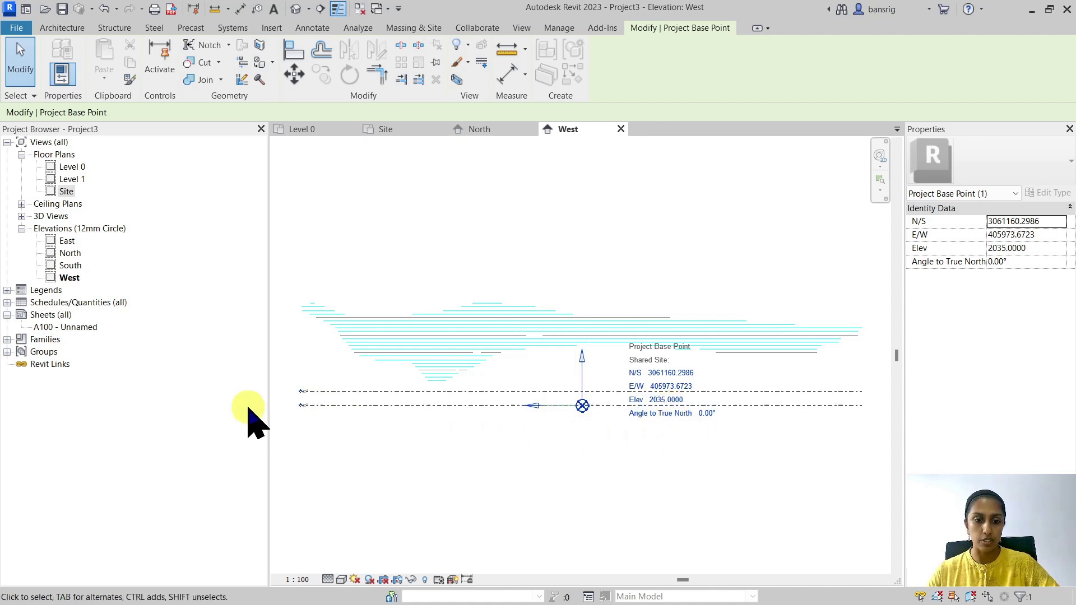
pyautogui.scroll(5, 322, 417)
pyautogui.moveTo(424, 456); pyautogui.dragTo(557, 456, button='middle')
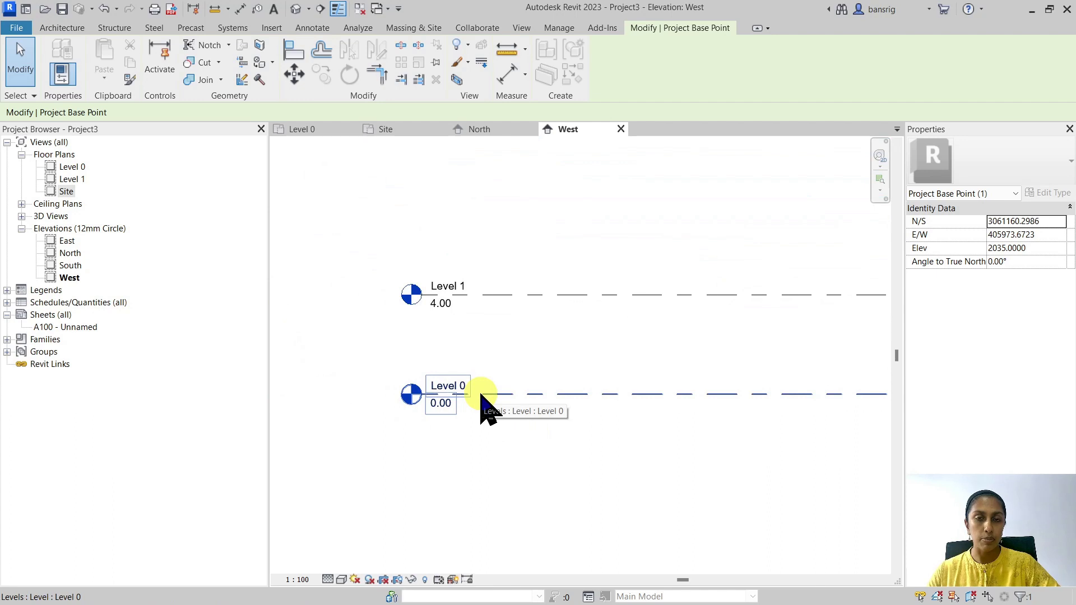
pyautogui.scroll(-5, 439, 401)
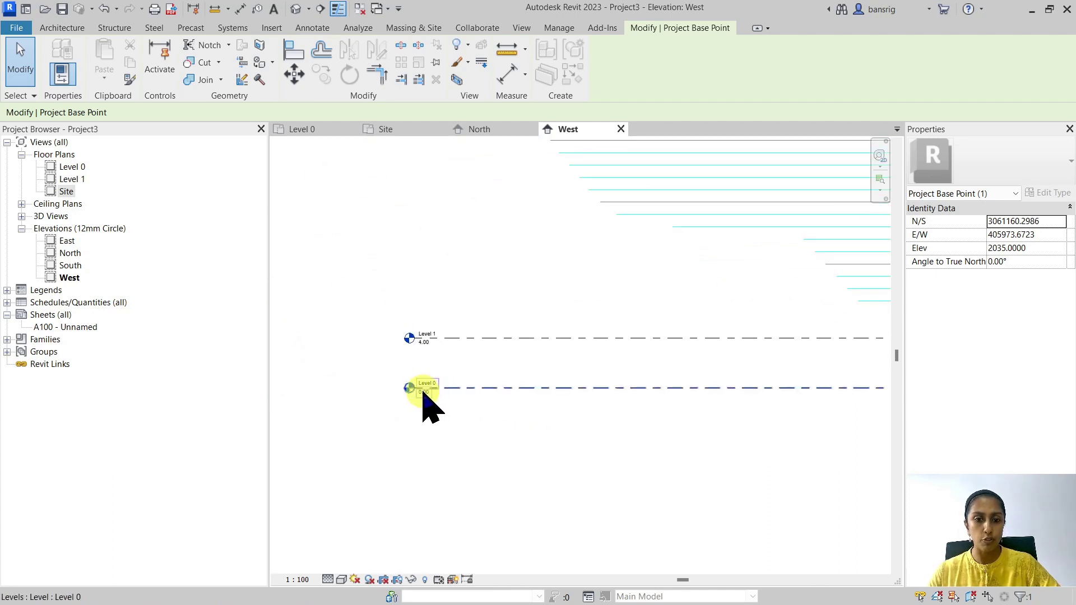
pyautogui.moveTo(857, 421); pyautogui.dragTo(592, 425, button='middle')
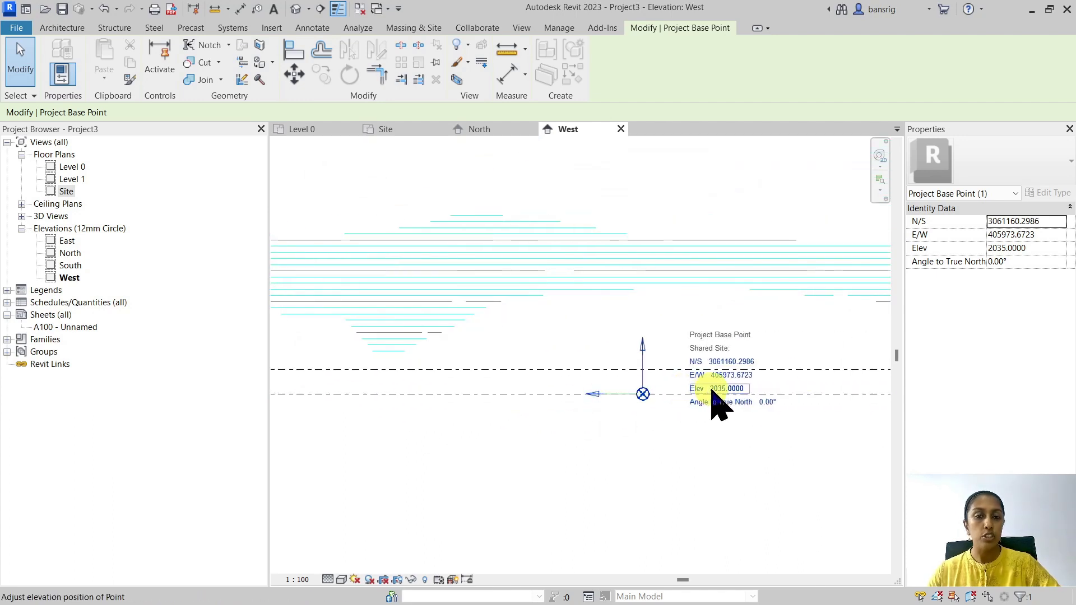
pyautogui.moveTo(379, 428); pyautogui.dragTo(451, 389, button='middle')
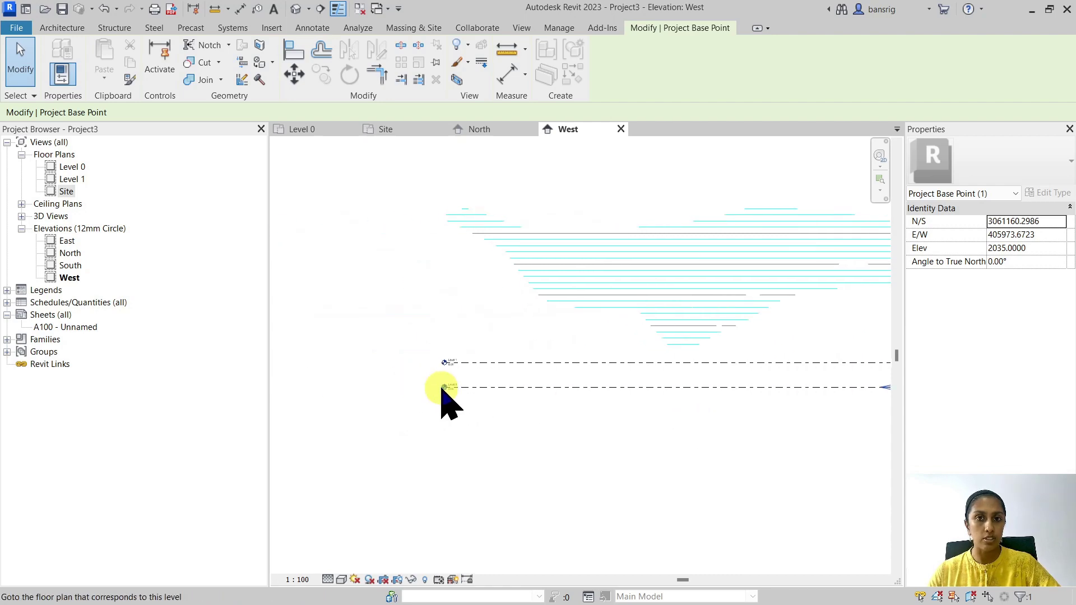
pyautogui.click(493, 386)
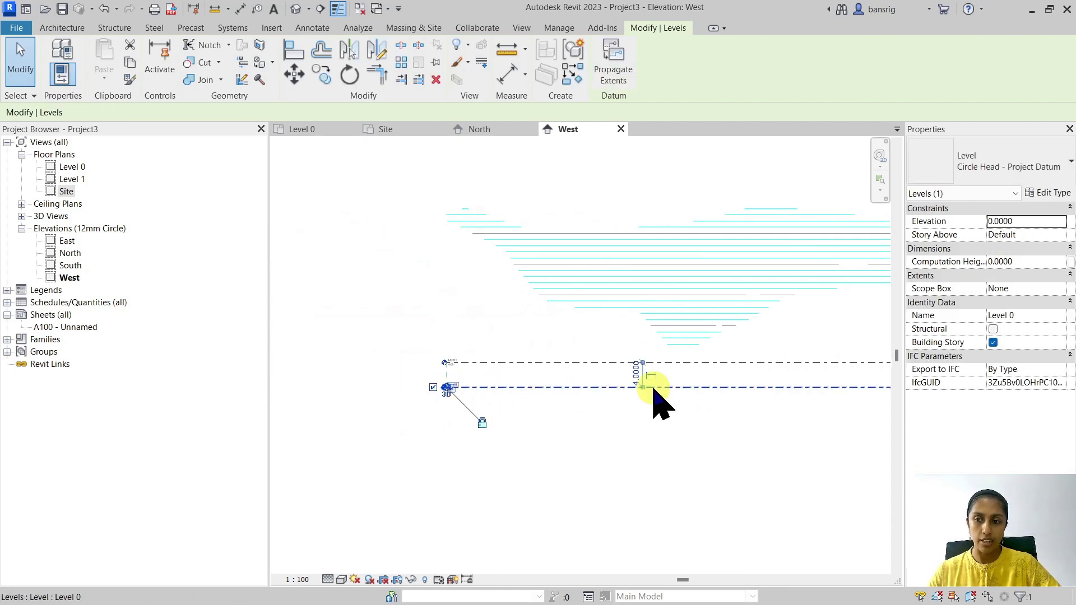
# Change the level type's Elevation Base to Survey Point, then reopen the Site floor plan
pyautogui.click(1051, 192)
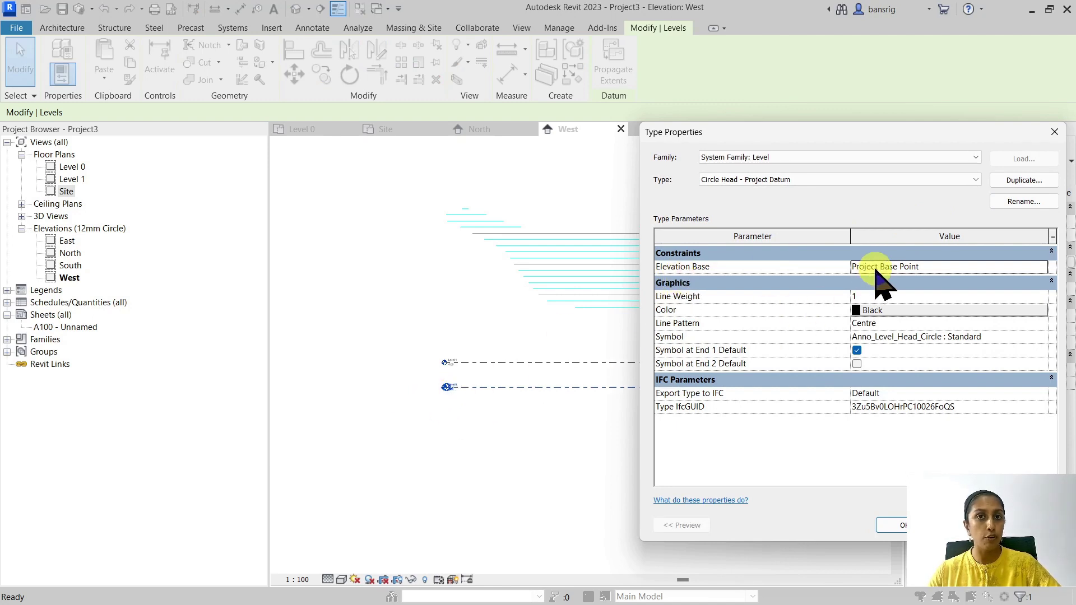
pyautogui.click(1041, 267)
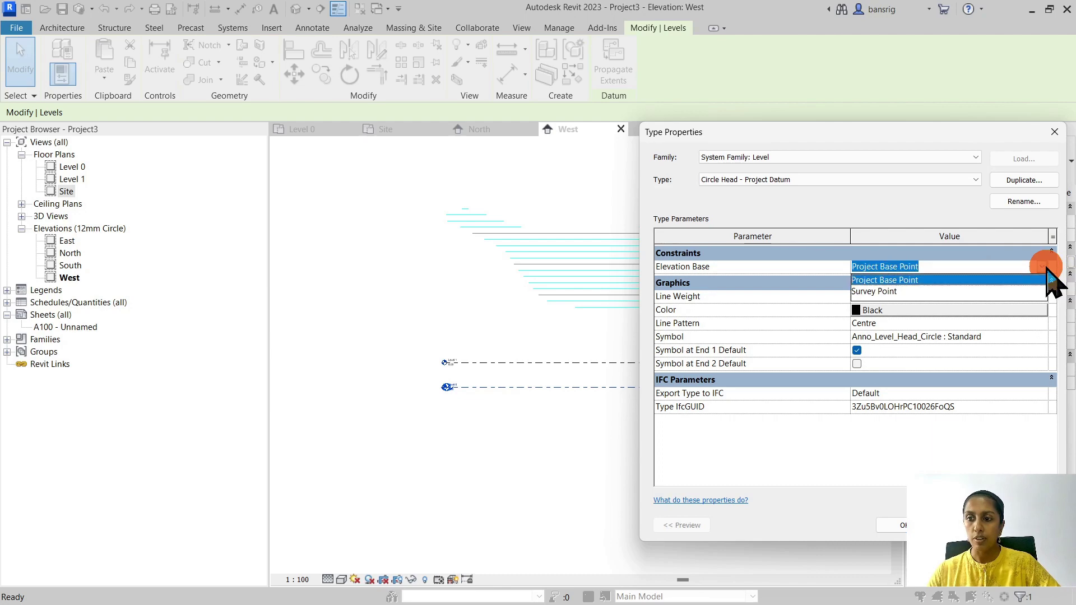
pyautogui.click(895, 290)
pyautogui.click(892, 525)
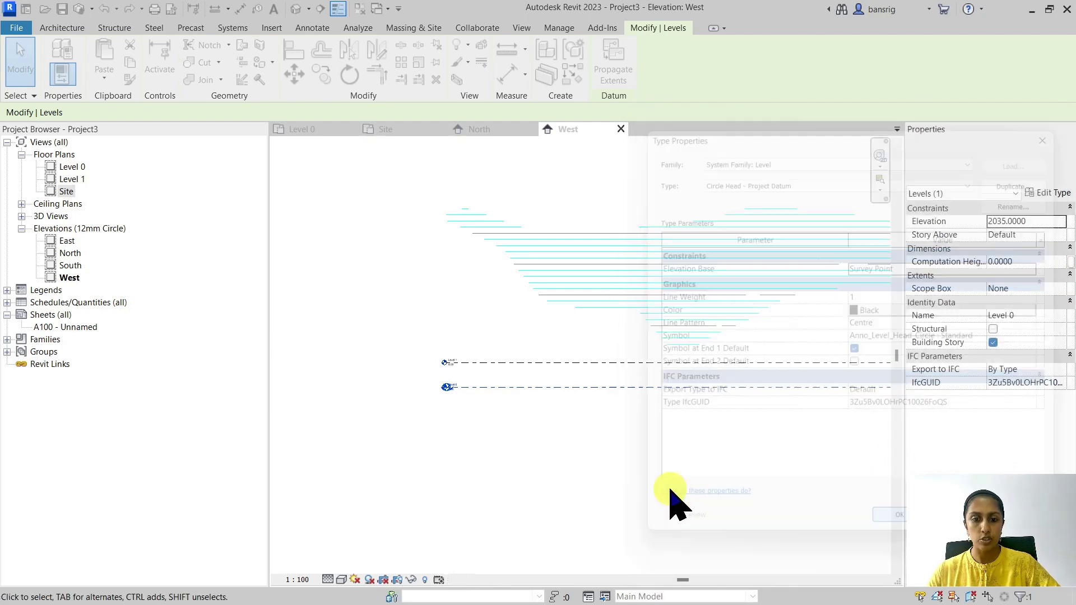
pyautogui.click(529, 453)
pyautogui.scroll(3, 457, 397)
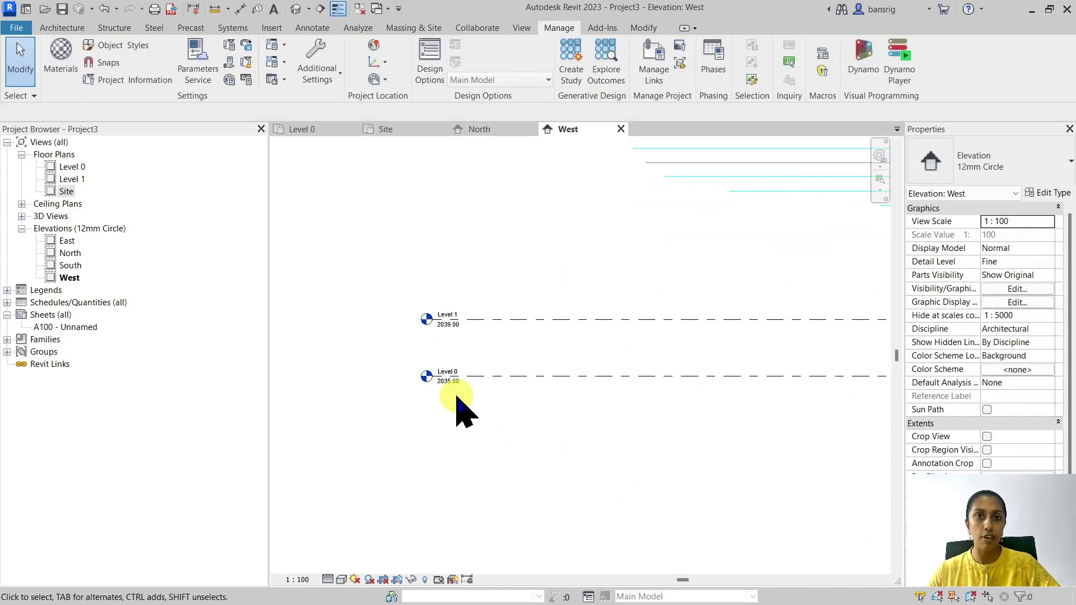
pyautogui.doubleClick(67, 192)
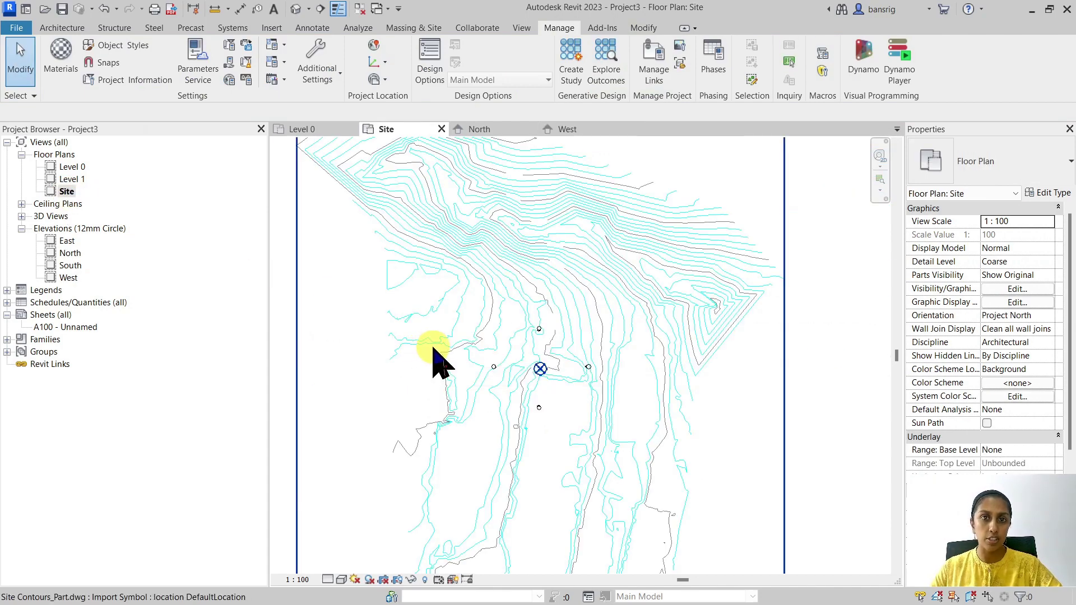
# Hide the contour import and read the coordinates of the survey point (0.0000) and Project Base Point
pyautogui.hotkey('ctrl', 'z')
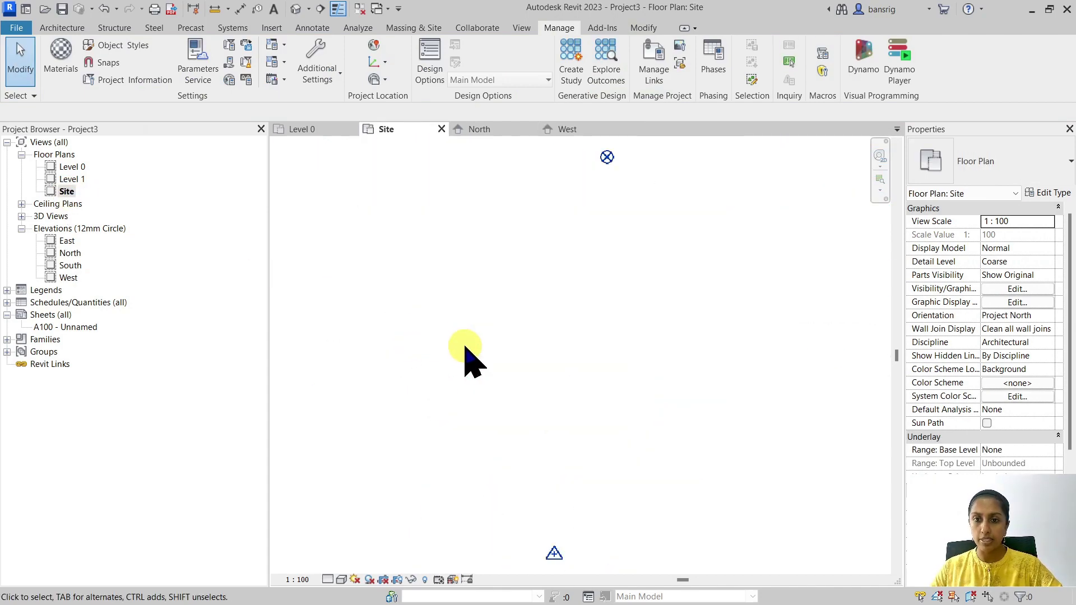
pyautogui.click(554, 554)
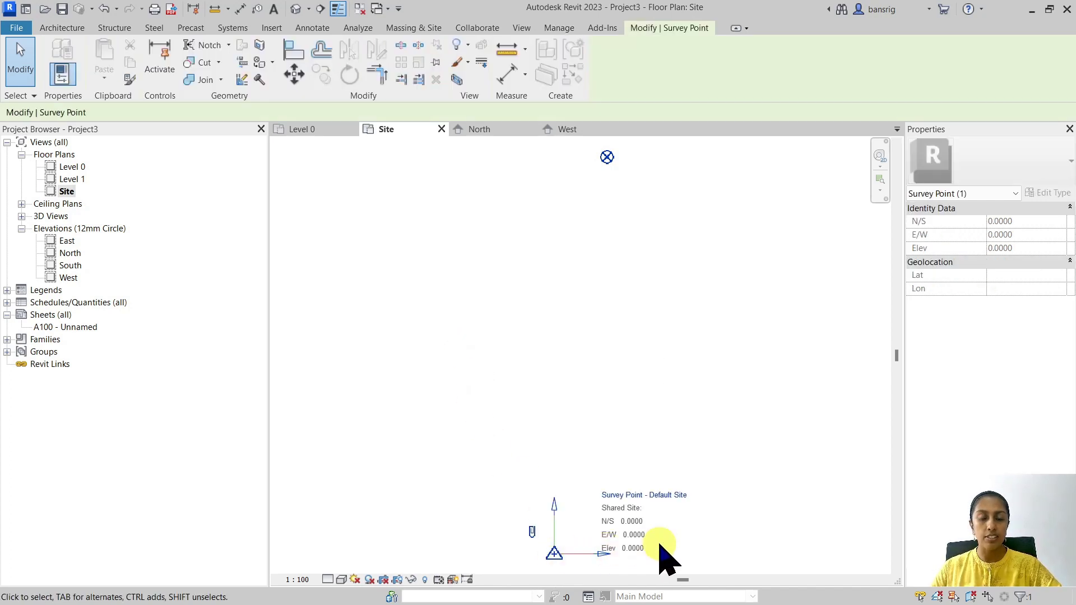
pyautogui.click(607, 157)
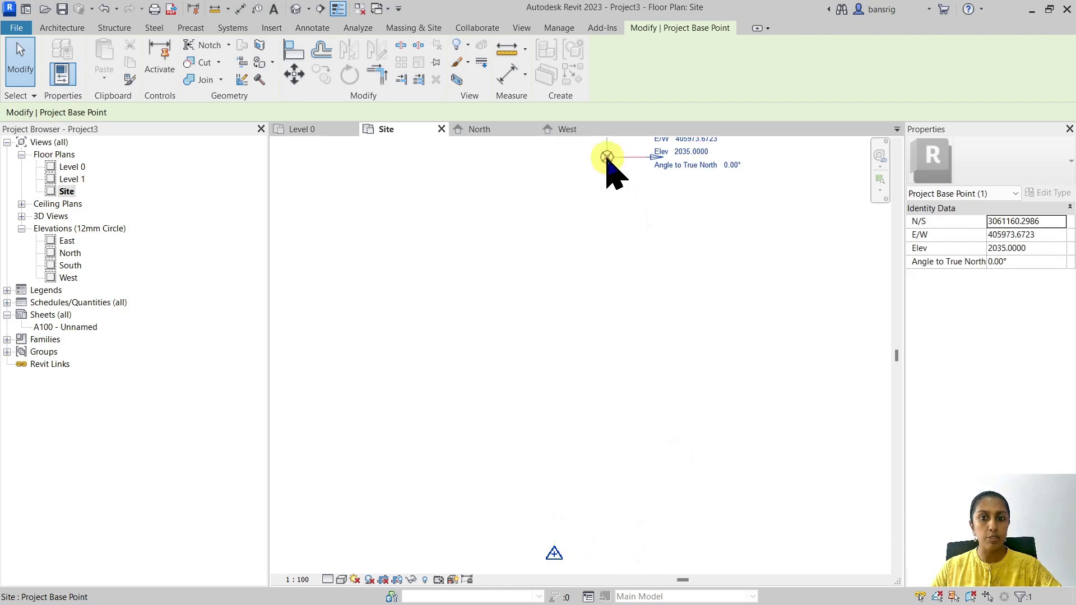
pyautogui.moveTo(650, 242)
pyautogui.mouseDown(button='middle')
pyautogui.moveTo(677, 268)
pyautogui.moveTo(656, 252)
pyautogui.mouseUp(button='middle')
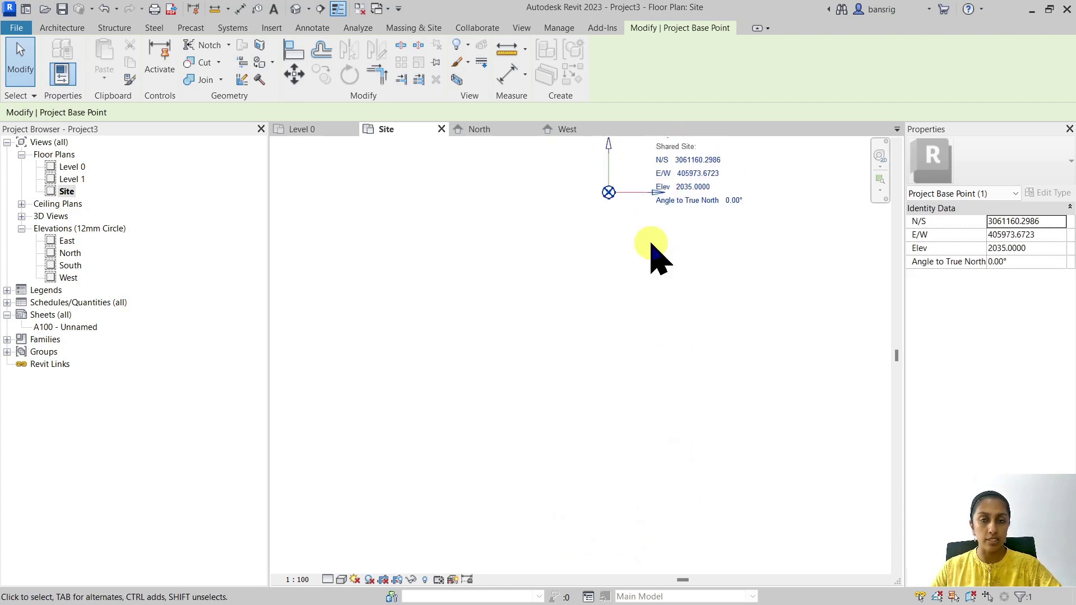
pyautogui.moveTo(648, 204); pyautogui.dragTo(657, 205)
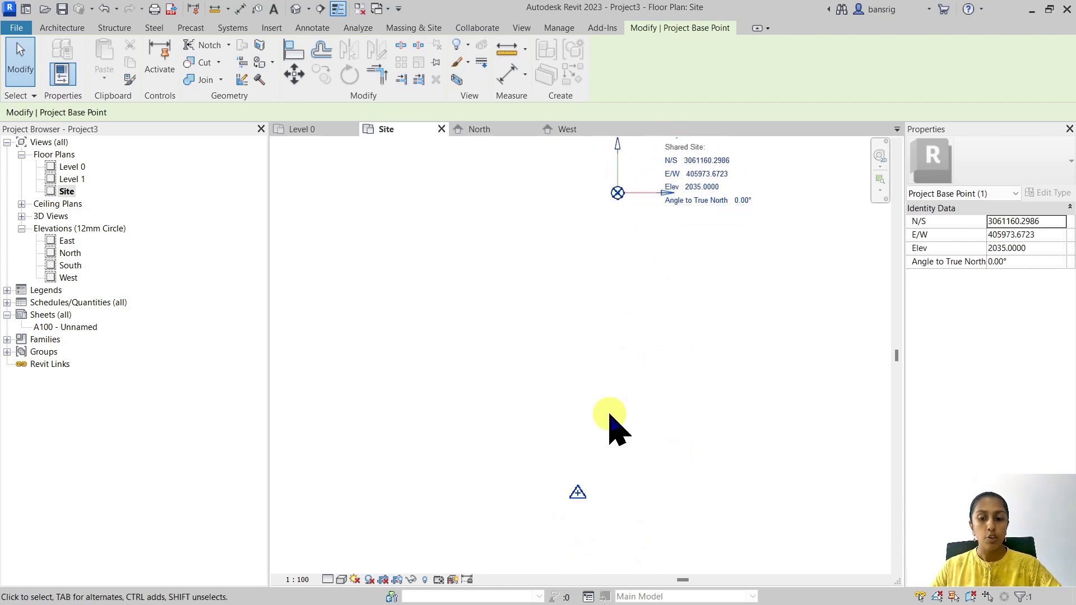
pyautogui.click(577, 494)
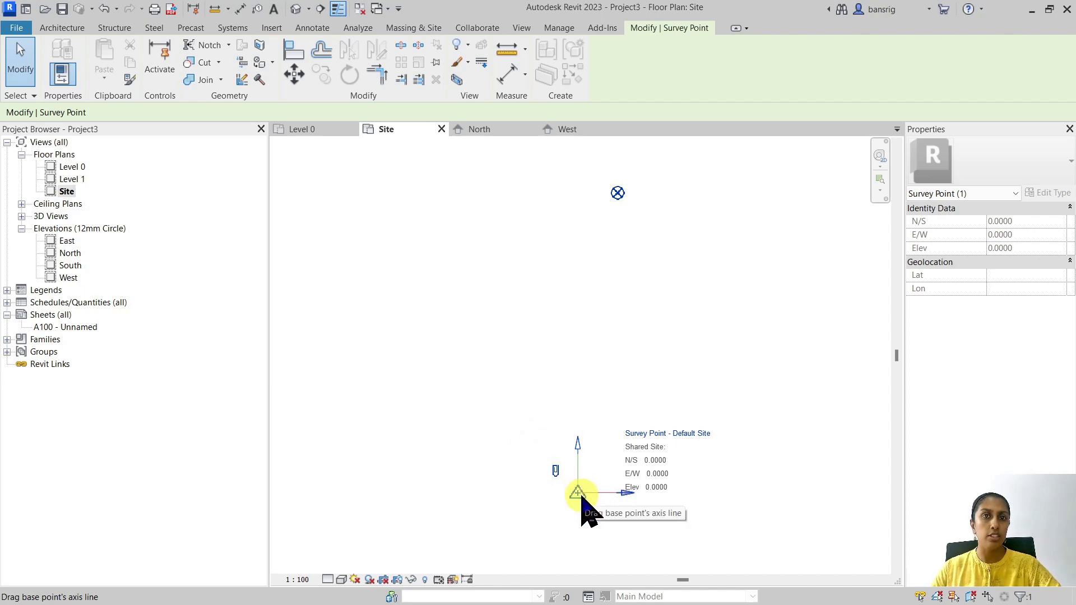
# Reselect the survey point and check its right-click options without choosing any
pyautogui.press('Escape')
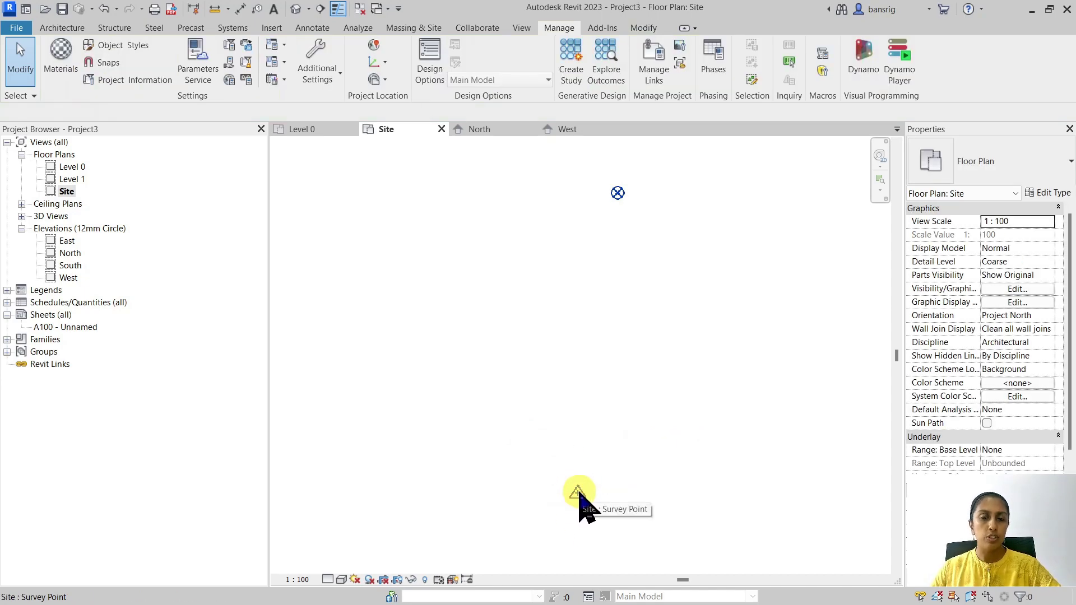
pyautogui.click(579, 495)
pyautogui.rightClick(583, 497)
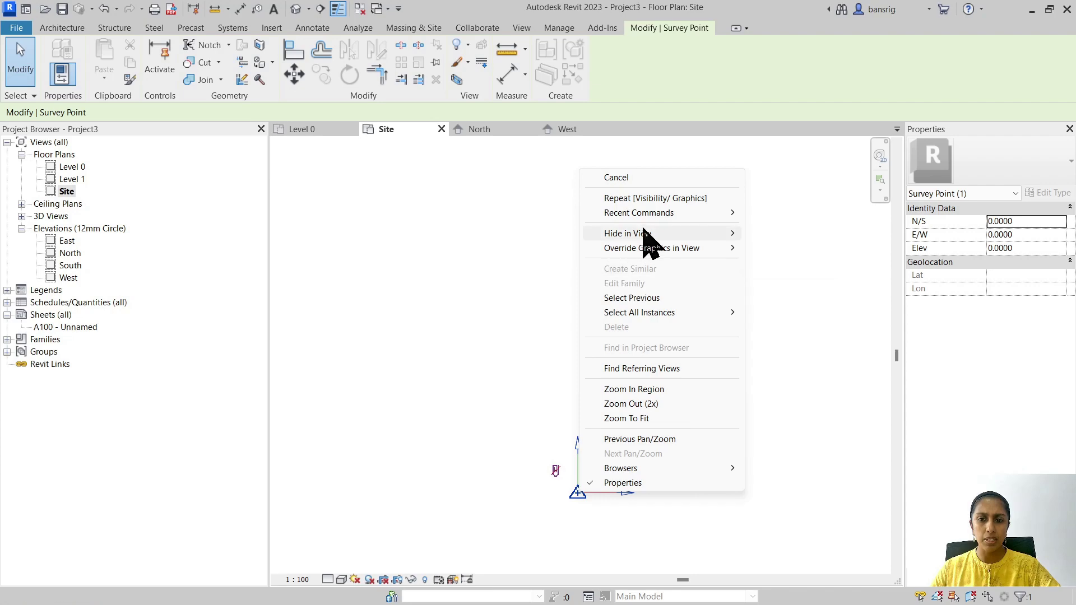
pyautogui.moveTo(644, 234)
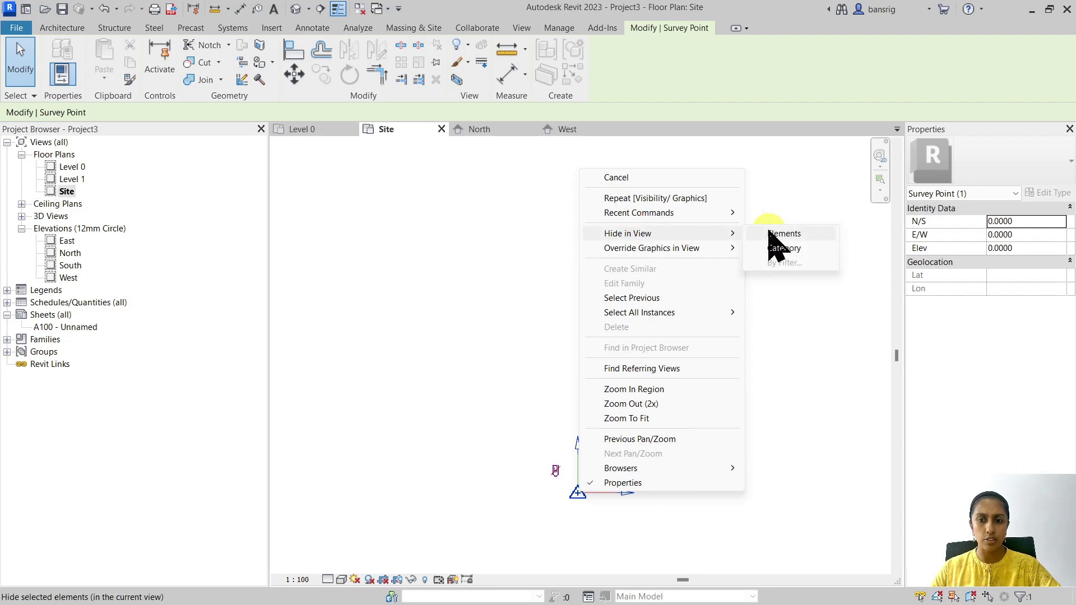
pyautogui.click(437, 289)
# Turn off the Site > Survey Point subcategory, then restore the hidden contours and zoom to fit
pyautogui.press('v')
pyautogui.press('v')
pyautogui.click(192, 314)
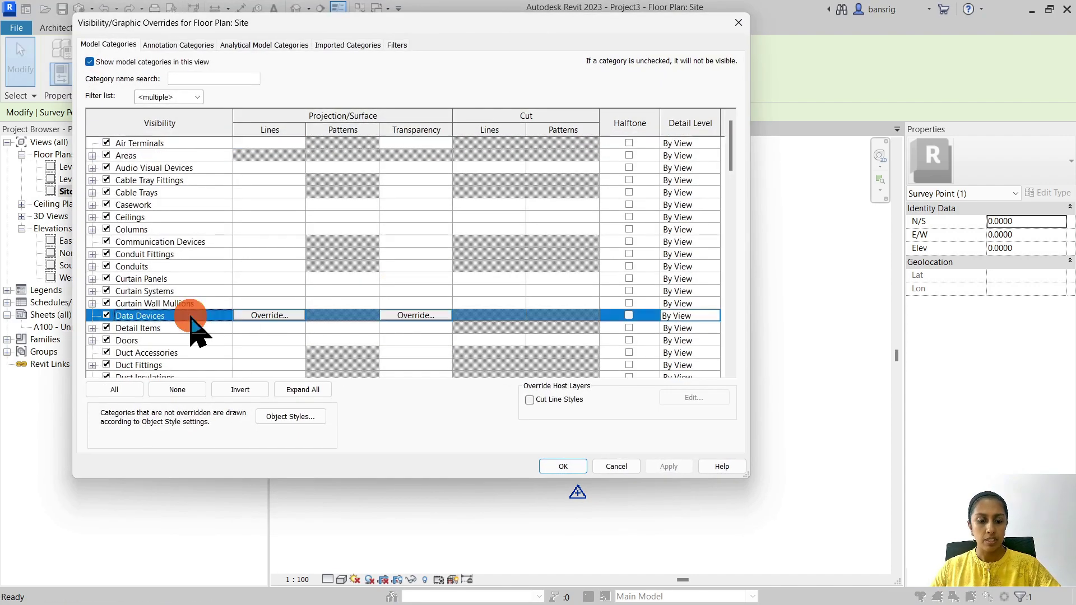
pyautogui.scroll(-10, 193, 314)
pyautogui.click(113, 353)
pyautogui.scroll(-2, 112, 356)
pyautogui.click(91, 340)
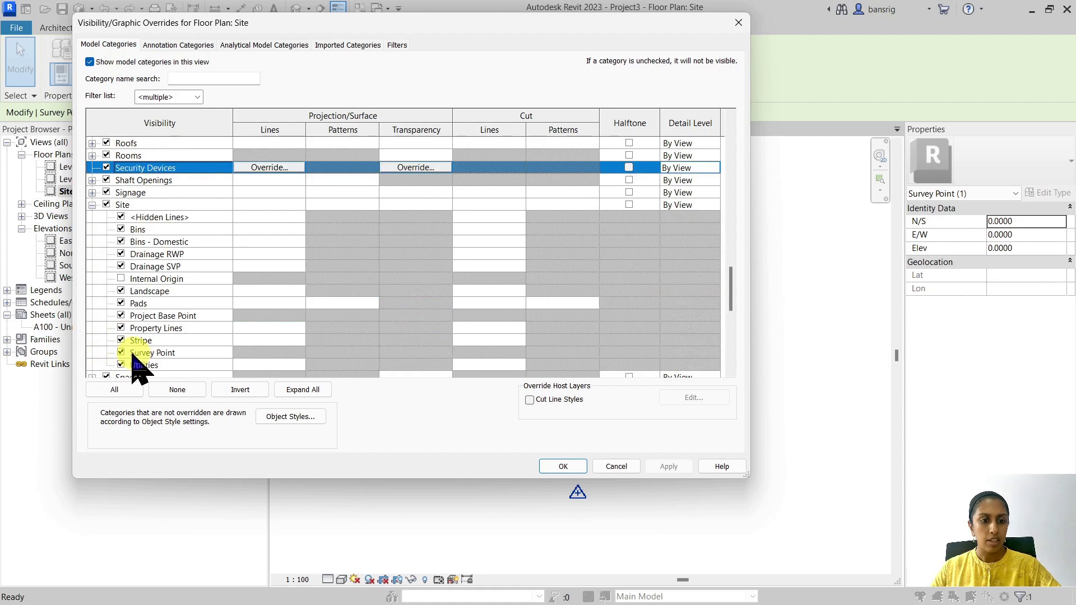
pyautogui.click(134, 354)
pyautogui.click(120, 353)
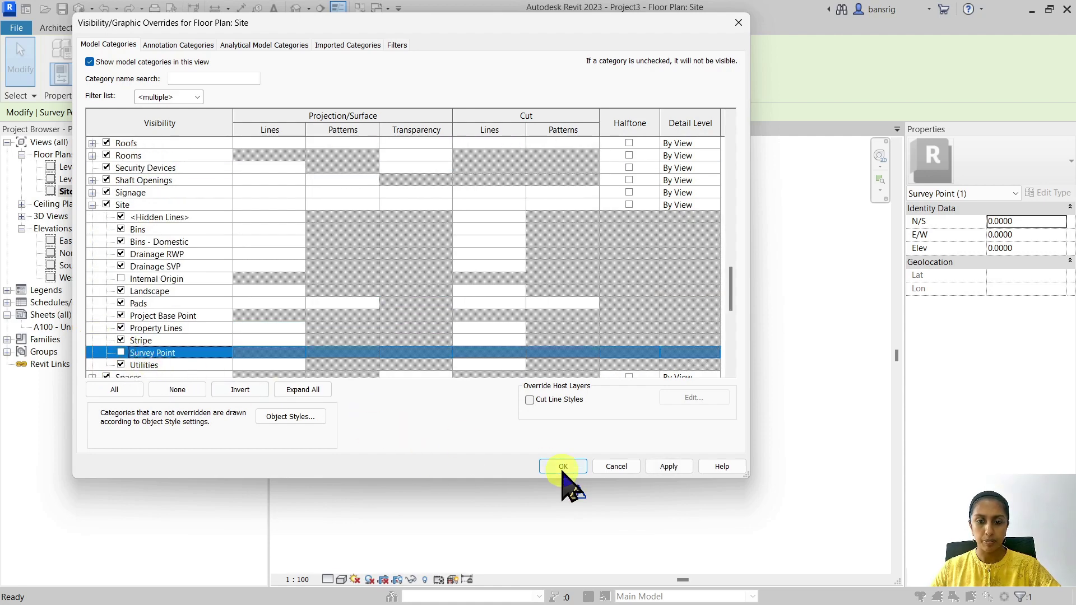
pyautogui.click(563, 466)
pyautogui.press('z')
pyautogui.press('f')
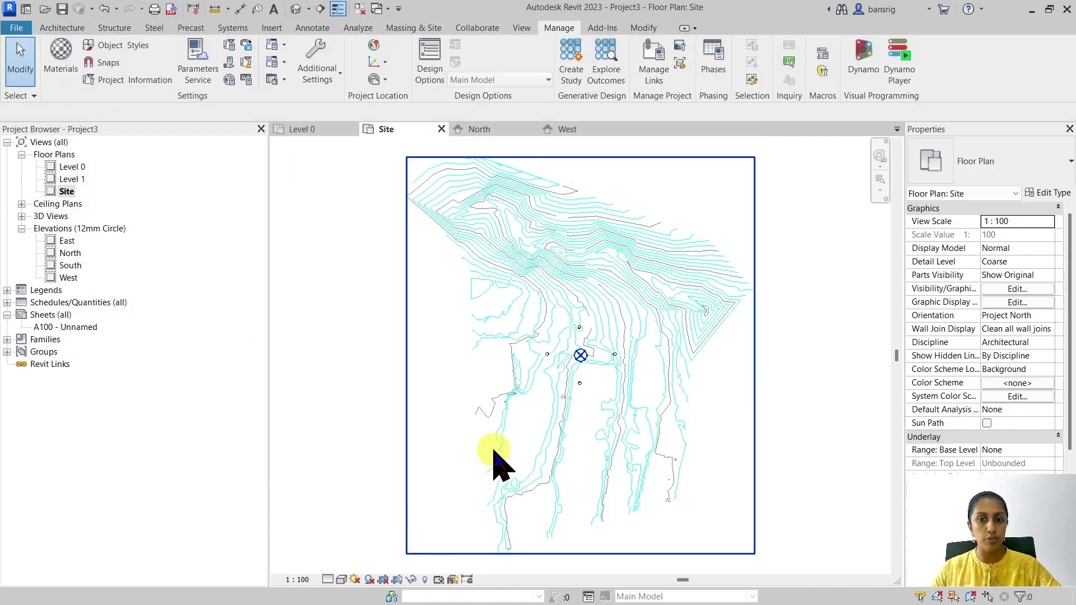
# Check the Project Base Point in plan and in the West elevation view
pyautogui.click(580, 356)
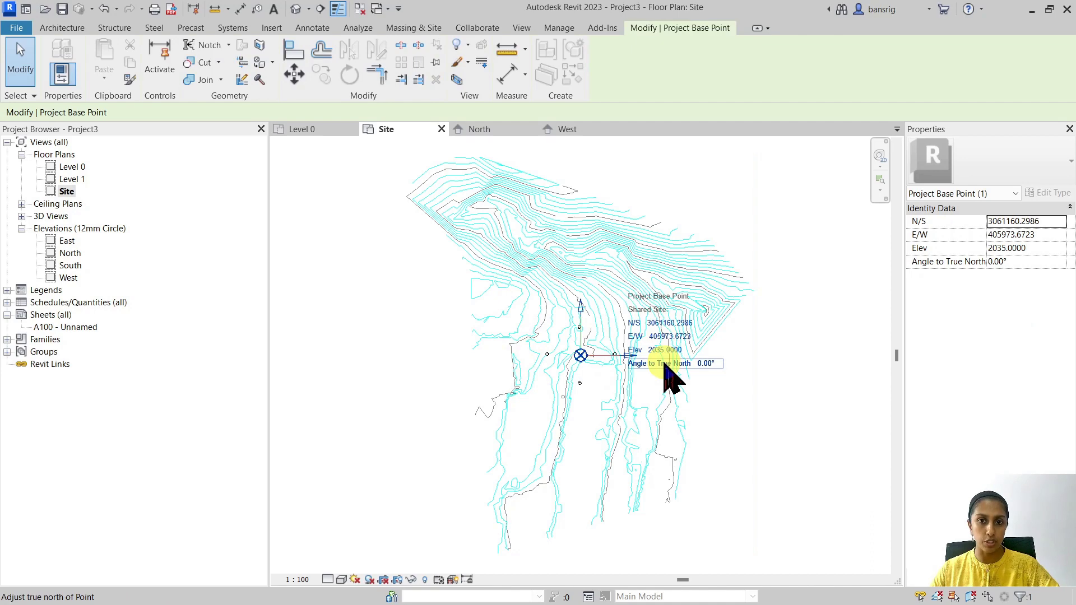
pyautogui.press('Escape')
pyautogui.click(488, 129)
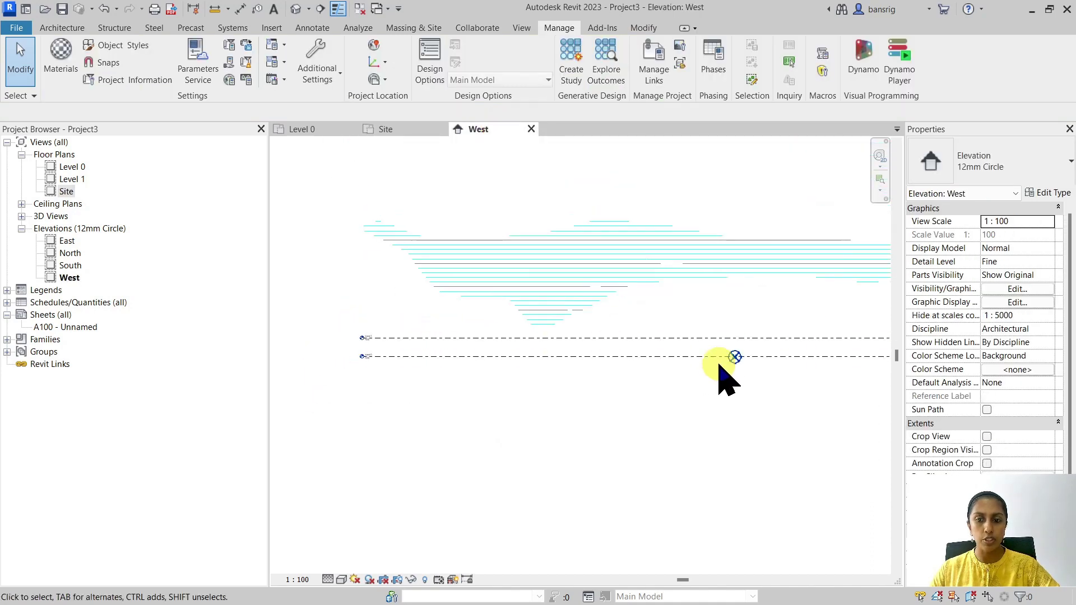
pyautogui.click(735, 359)
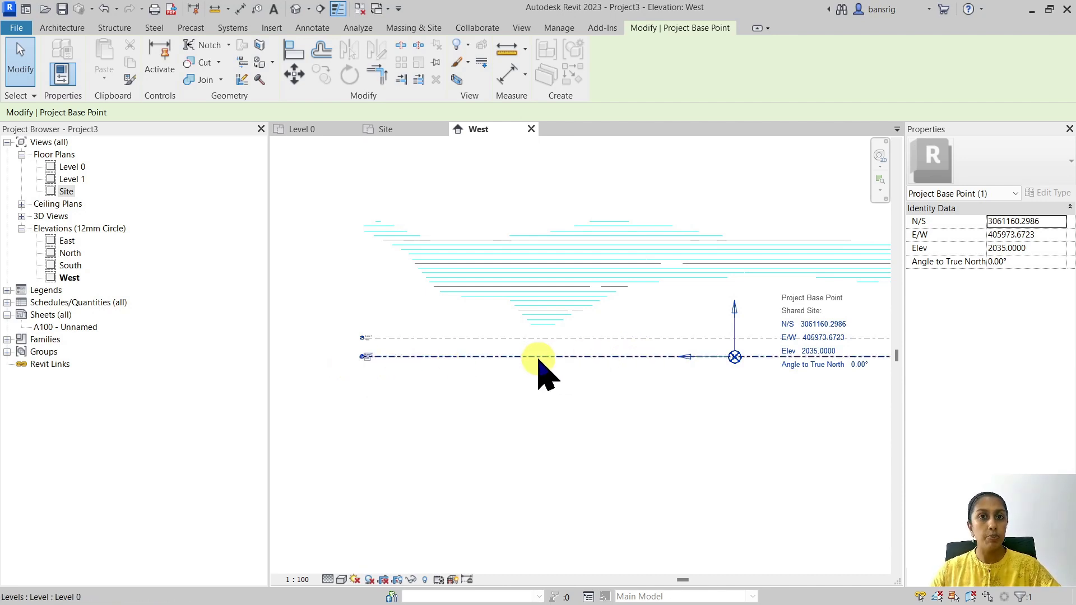
# Set the Circle Head - Project Datum level type's Elevation Base to Survey Point
pyautogui.click(383, 357)
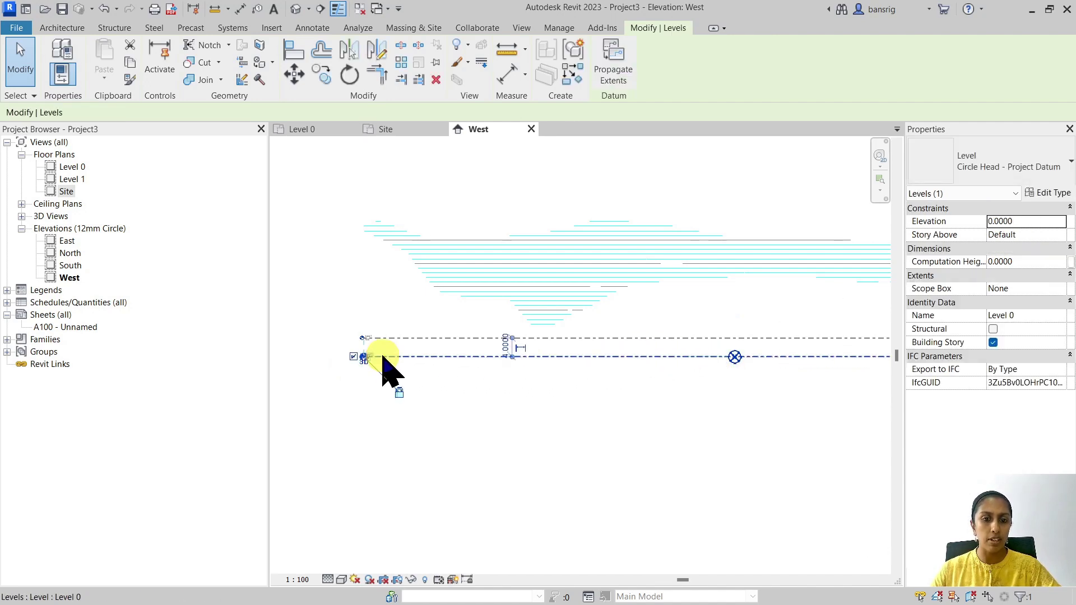
pyautogui.scroll(2, 383, 357)
pyautogui.scroll(2, 363, 357)
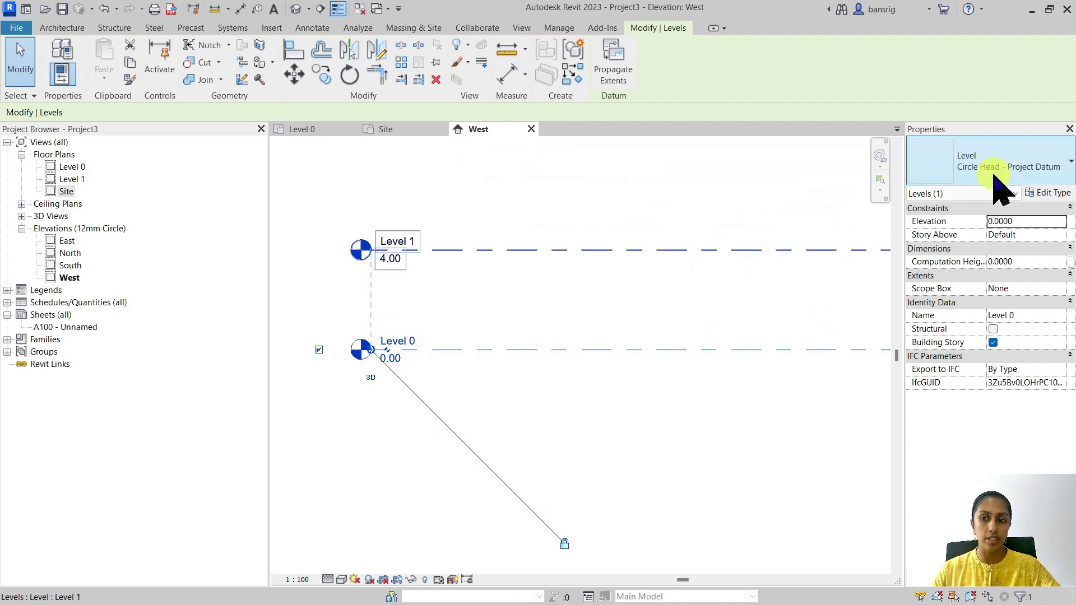
pyautogui.click(1043, 192)
pyautogui.click(952, 267)
pyautogui.click(1042, 267)
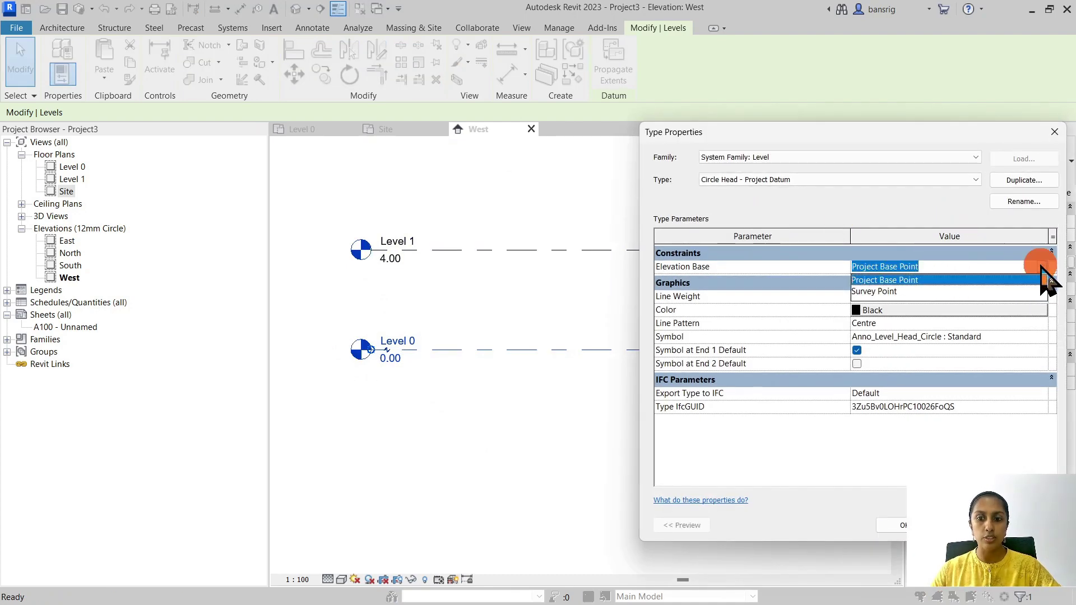
pyautogui.click(873, 292)
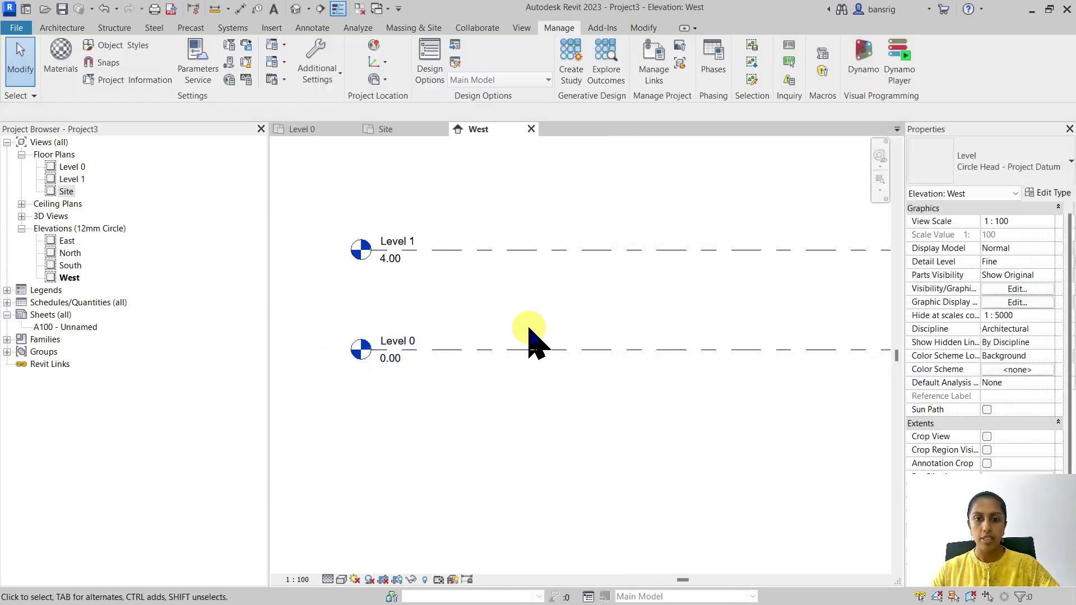
pyautogui.hotkey('ctrl', 'Tab')
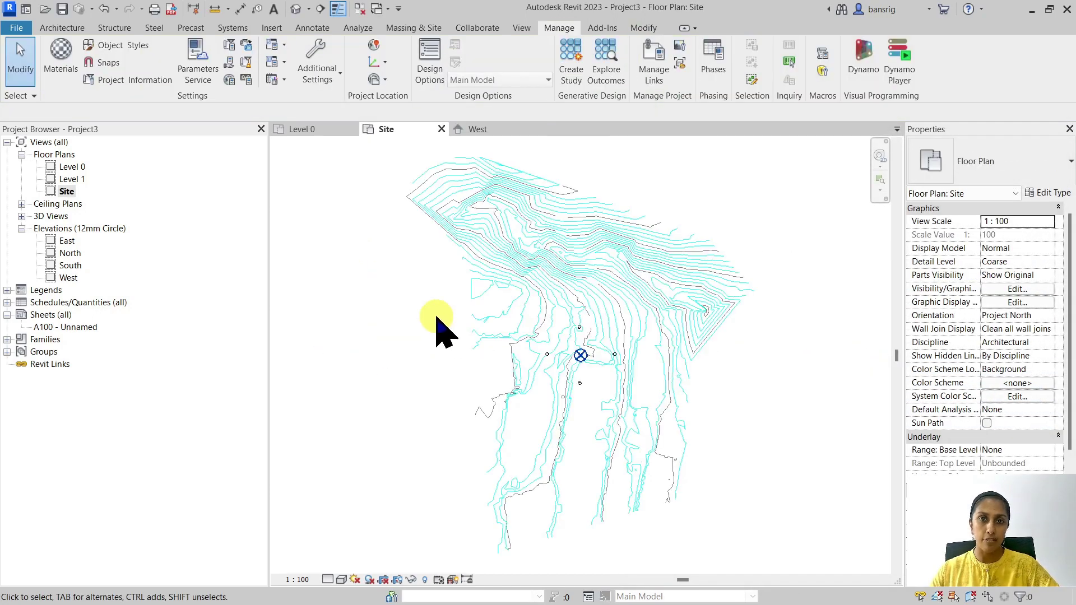
# Create a toposurface from the linked DWG's Contour and Index_Contour layers, excluding layer 0
pyautogui.click(581, 355)
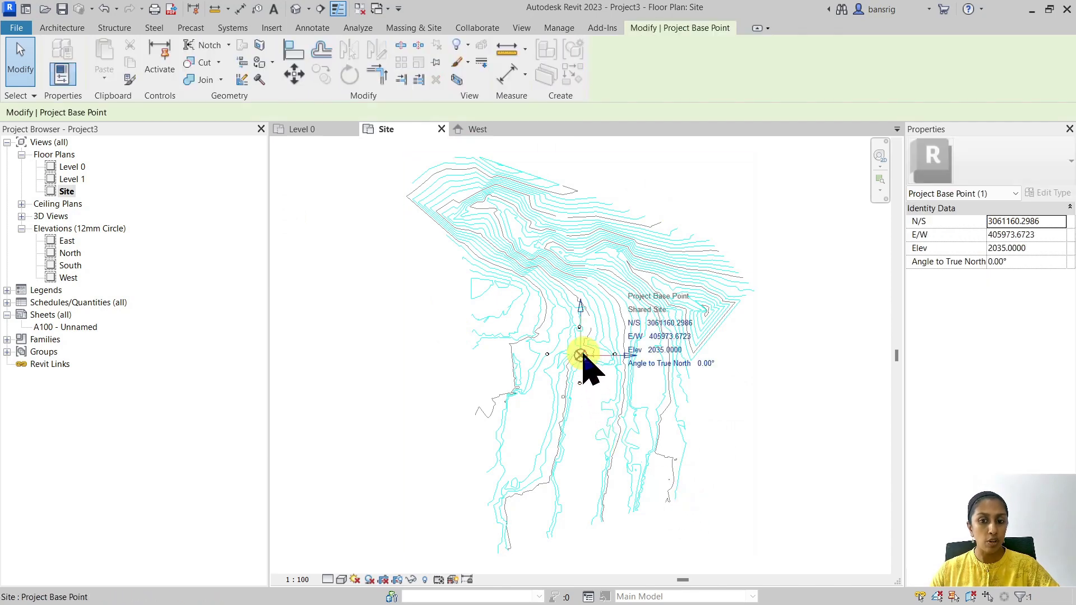
pyautogui.press('Escape')
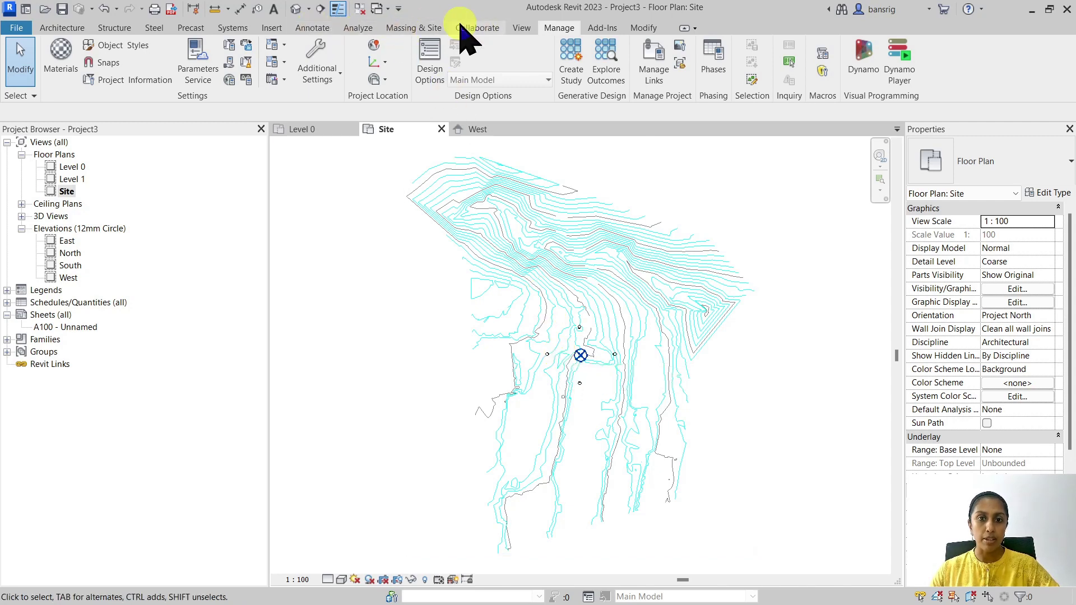
pyautogui.click(422, 28)
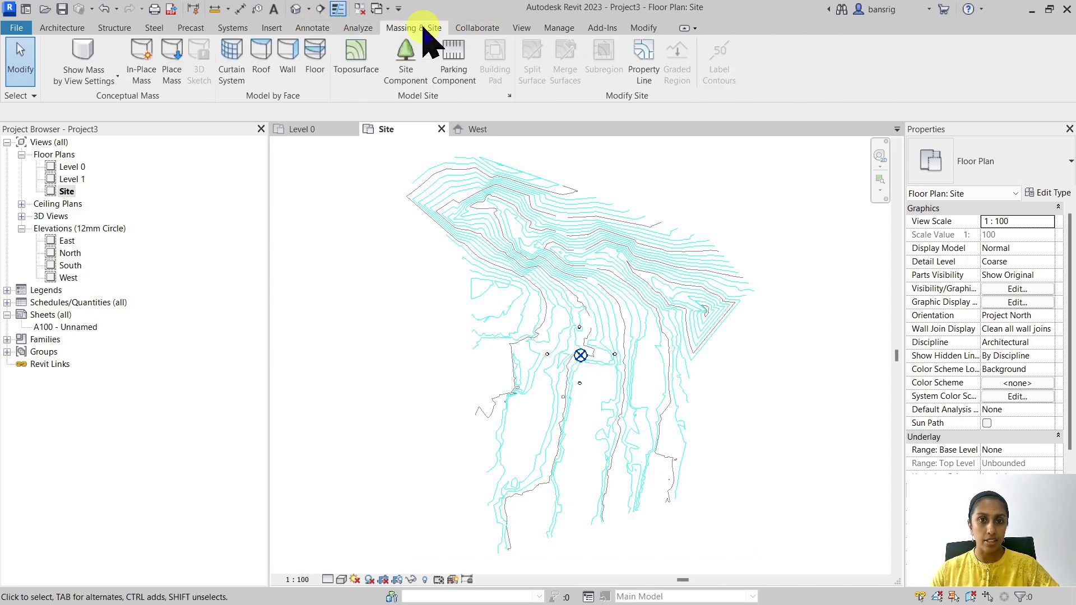
pyautogui.click(358, 67)
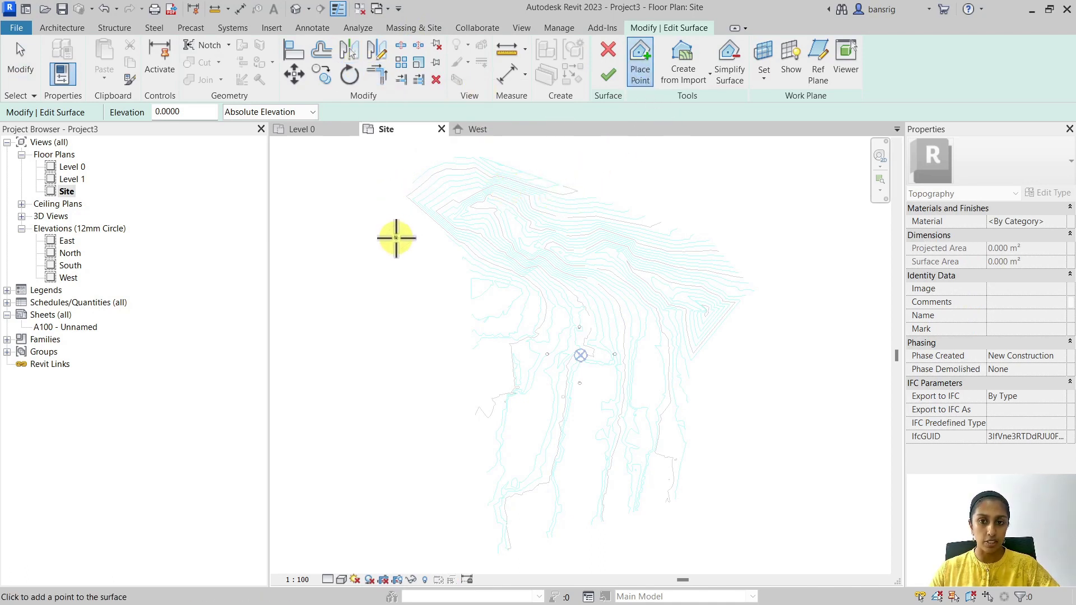
pyautogui.click(685, 85)
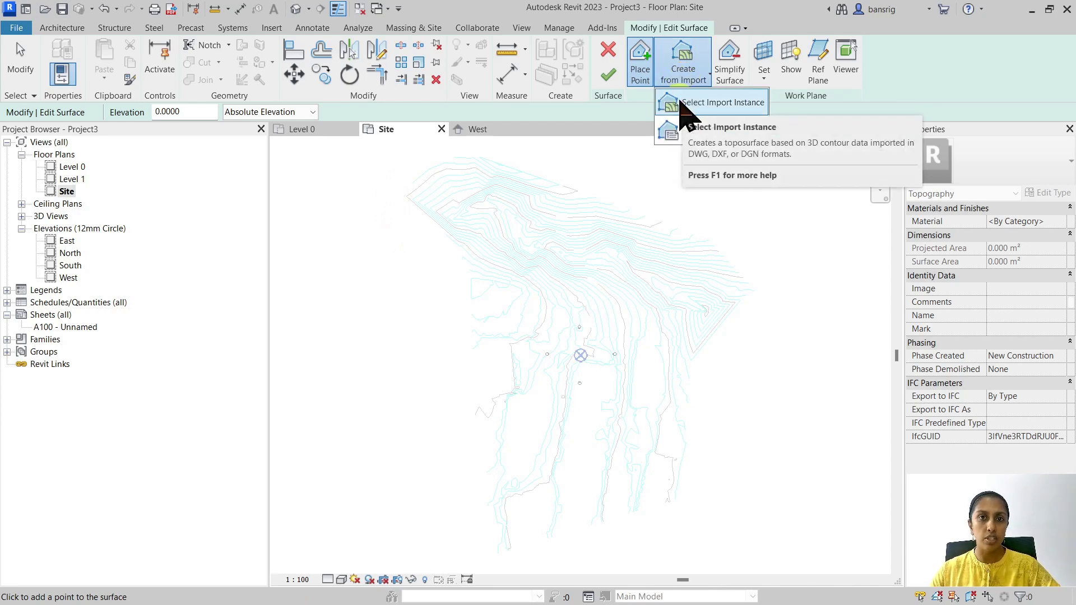
pyautogui.click(681, 103)
pyautogui.click(608, 206)
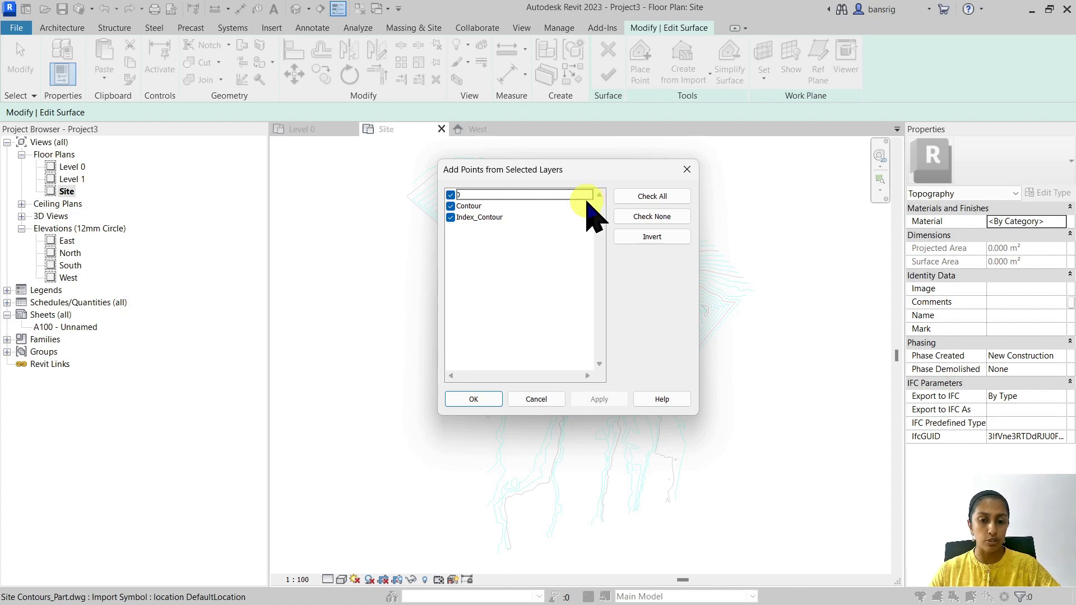
pyautogui.click(450, 195)
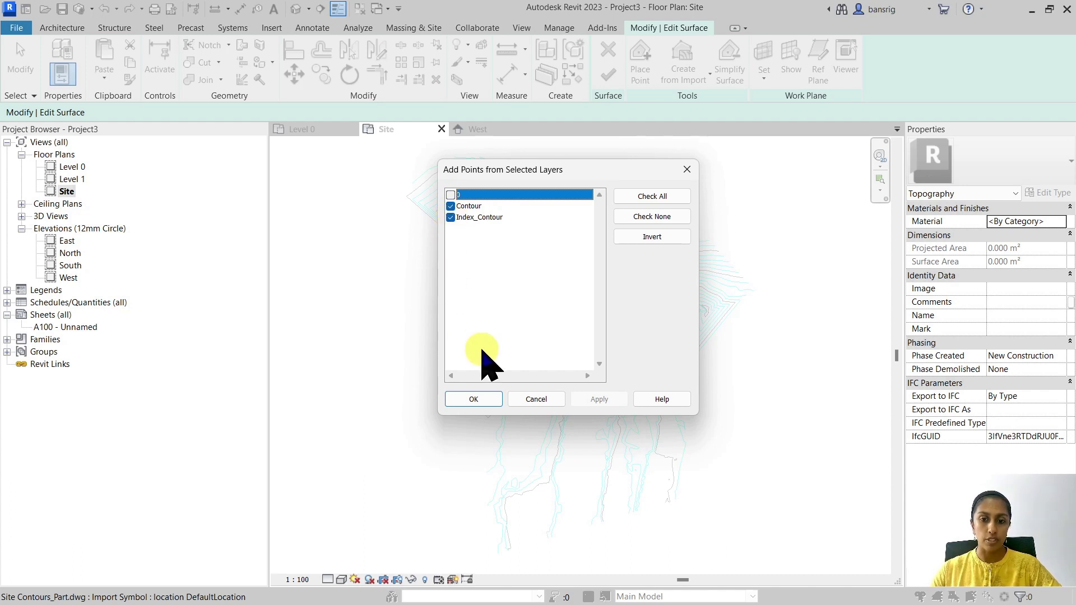
pyautogui.click(476, 399)
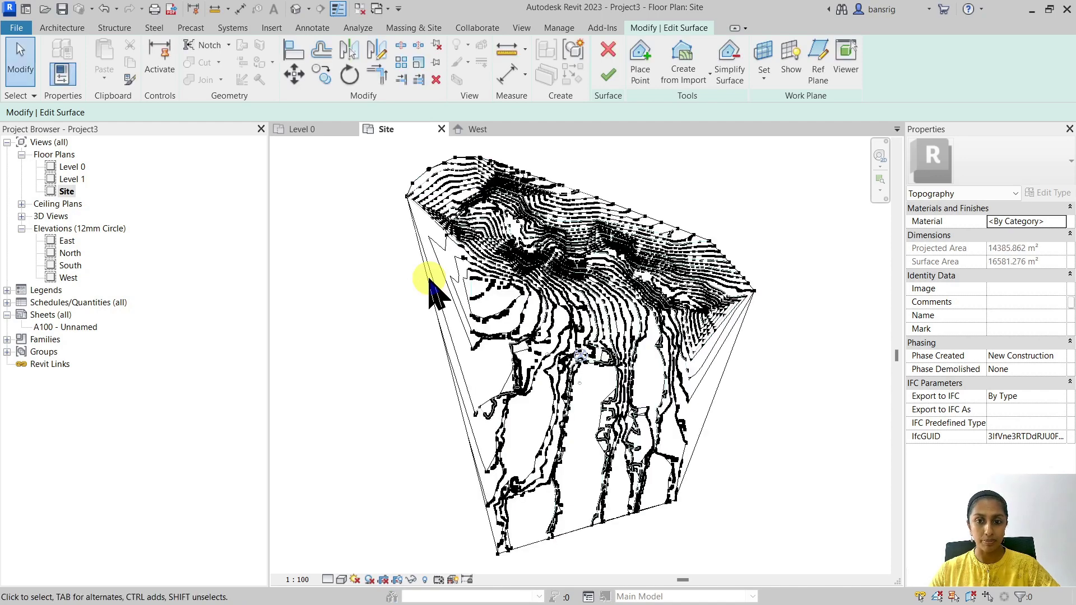
# Finish the toposurface in the default 3D view
pyautogui.click(296, 8)
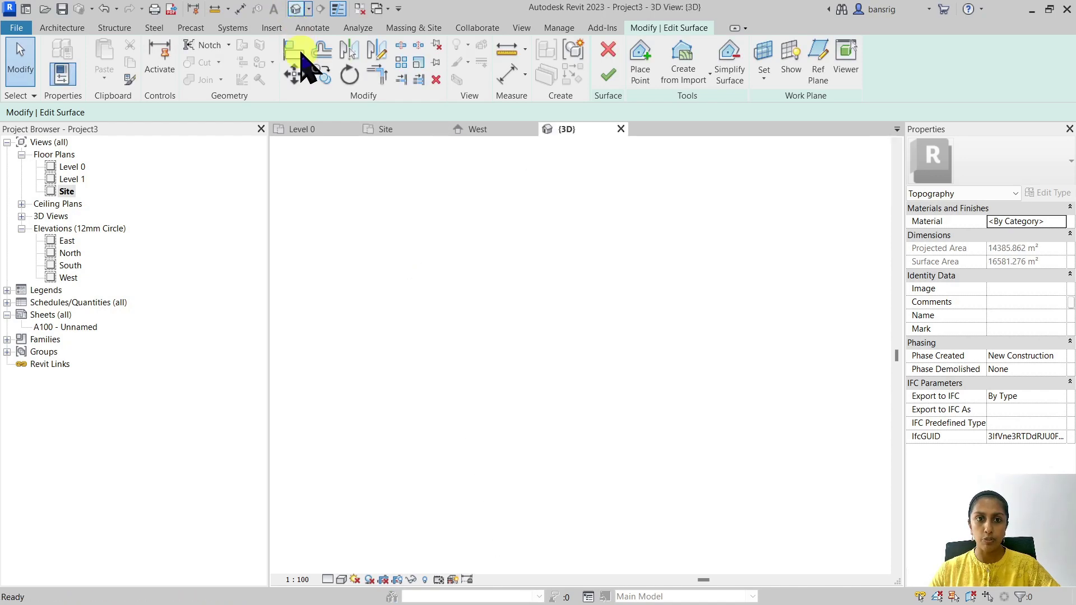
pyautogui.keyDown('shift'); pyautogui.moveTo(363, 463); pyautogui.dragTo(460, 503, button='middle'); pyautogui.keyUp('shift')
pyautogui.click(611, 77)
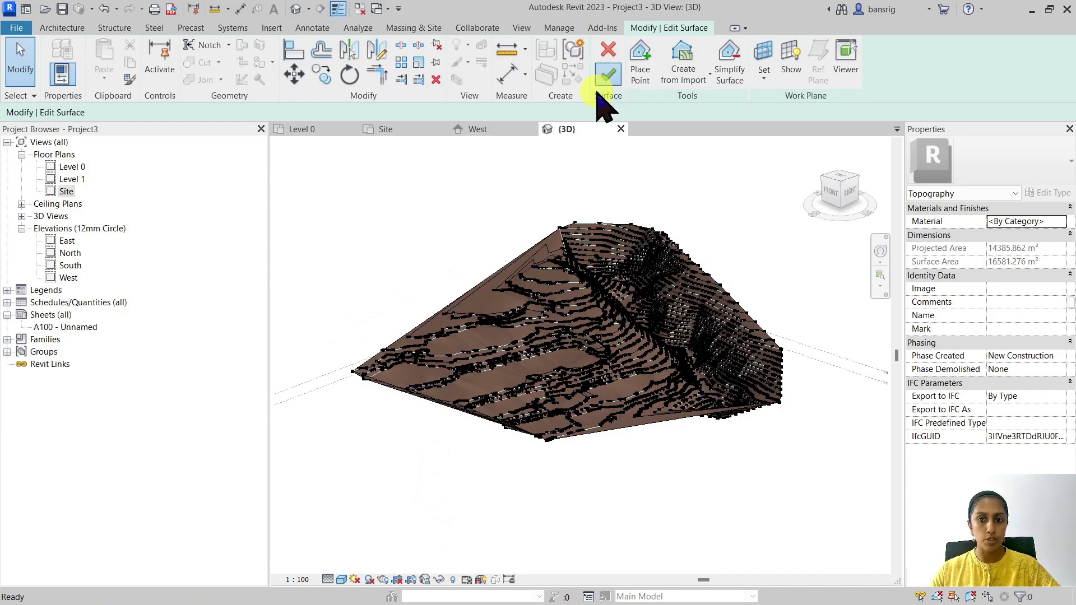
pyautogui.keyDown('shift'); pyautogui.moveTo(717, 425); pyautogui.dragTo(812, 452, button='middle'); pyautogui.keyUp('shift')
# Turn off imported categories in the 3D view's visibility settings so only the terrain shows
pyautogui.press('v')
pyautogui.press('g')
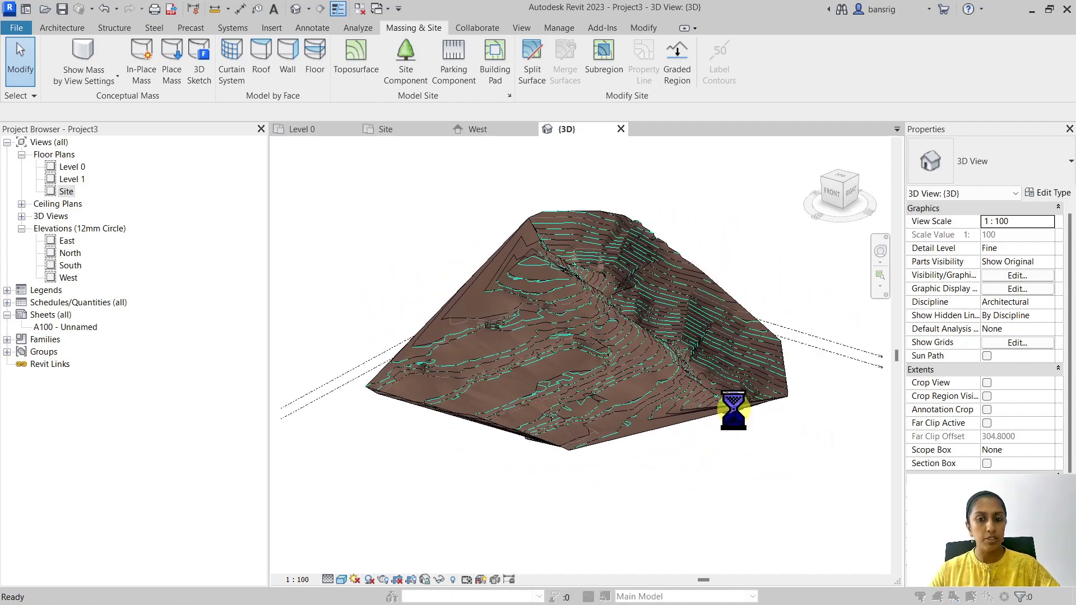
pyautogui.click(344, 44)
pyautogui.click(125, 63)
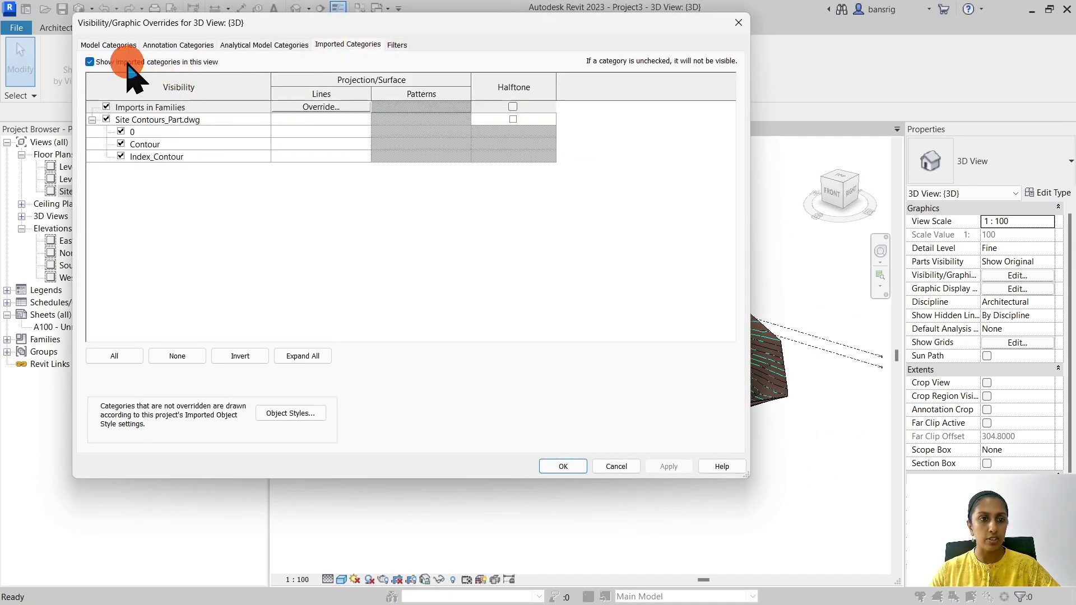
pyautogui.click(569, 468)
pyautogui.keyDown('shift'); pyautogui.moveTo(650, 522); pyautogui.dragTo(624, 499, button='middle'); pyautogui.keyUp('shift')
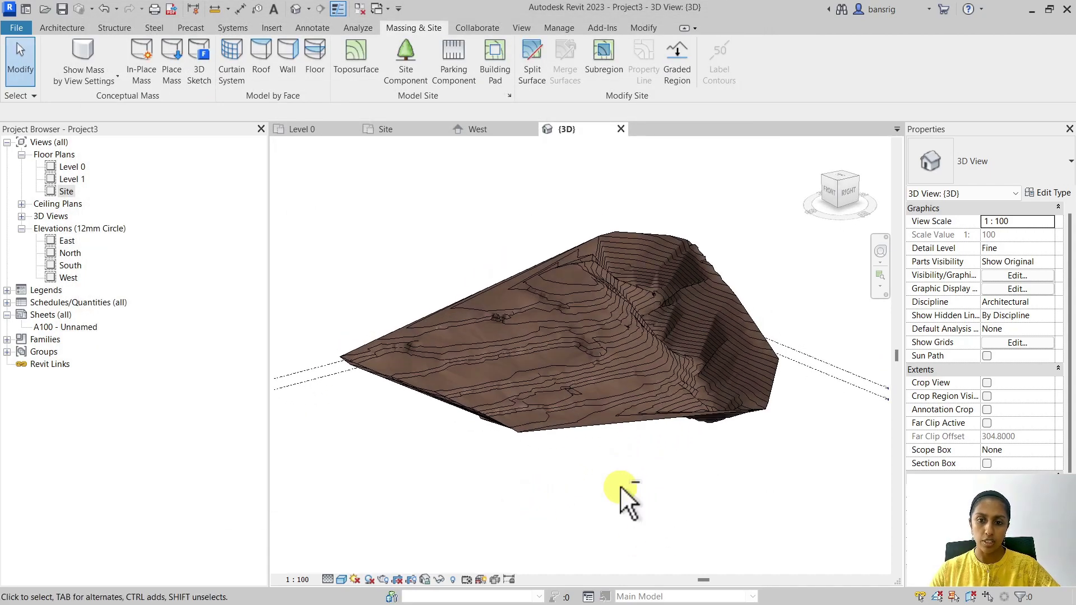
pyautogui.scroll(5, 492, 408)
pyautogui.keyDown('shift'); pyautogui.moveTo(587, 303); pyautogui.dragTo(509, 371, button='middle'); pyautogui.keyUp('shift')
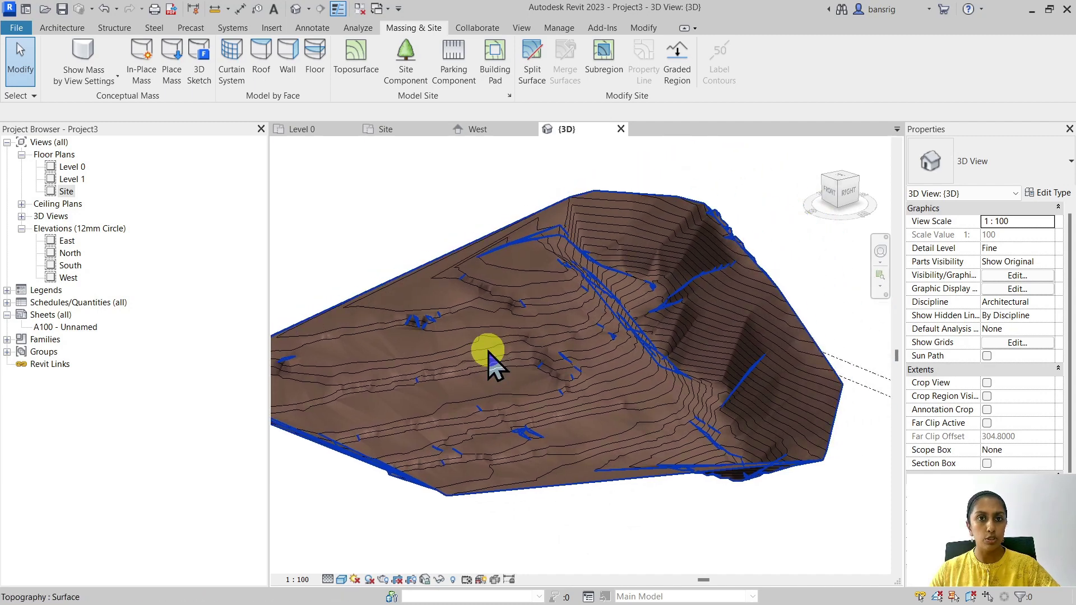
# Check the topography surface, then return to the Site floor plan
pyautogui.click(450, 279)
pyautogui.press('Escape')
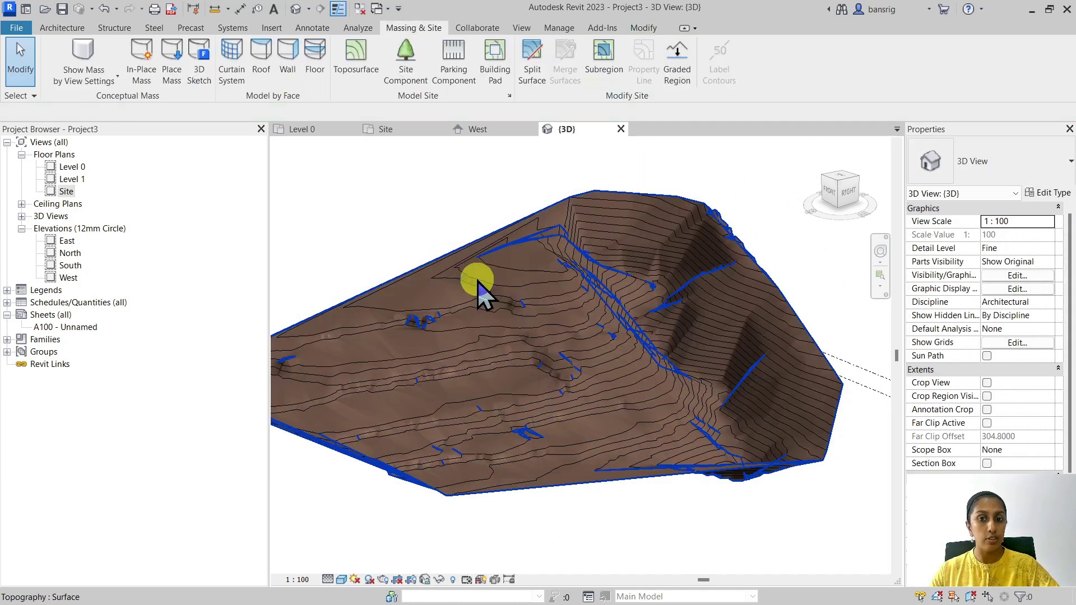
pyautogui.doubleClick(68, 192)
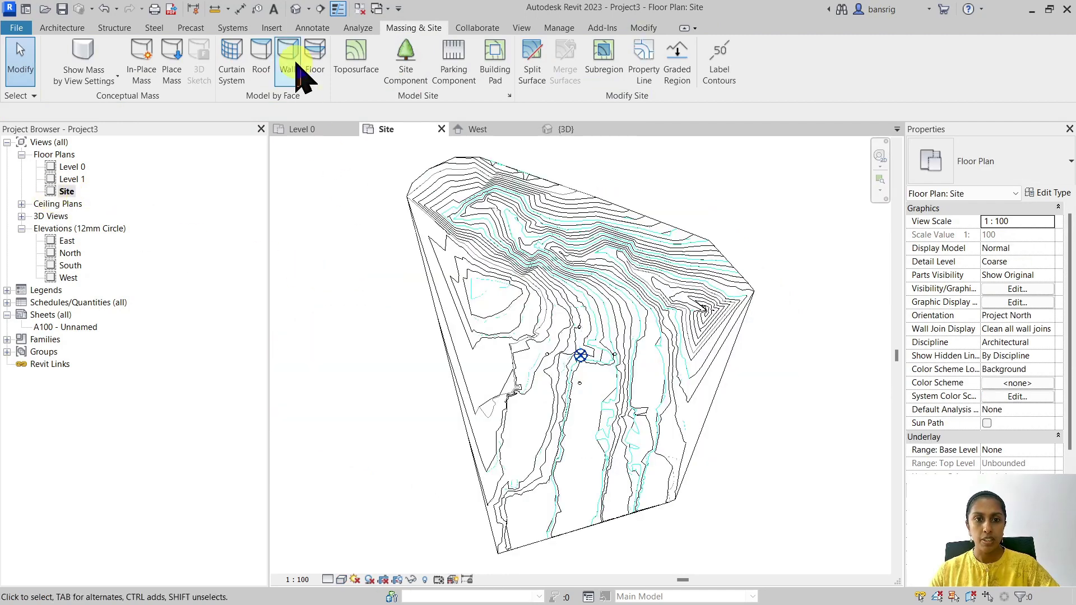
# Unload the linked Site Contours_Part.dwg through Manage Links
pyautogui.click(272, 28)
pyautogui.click(397, 63)
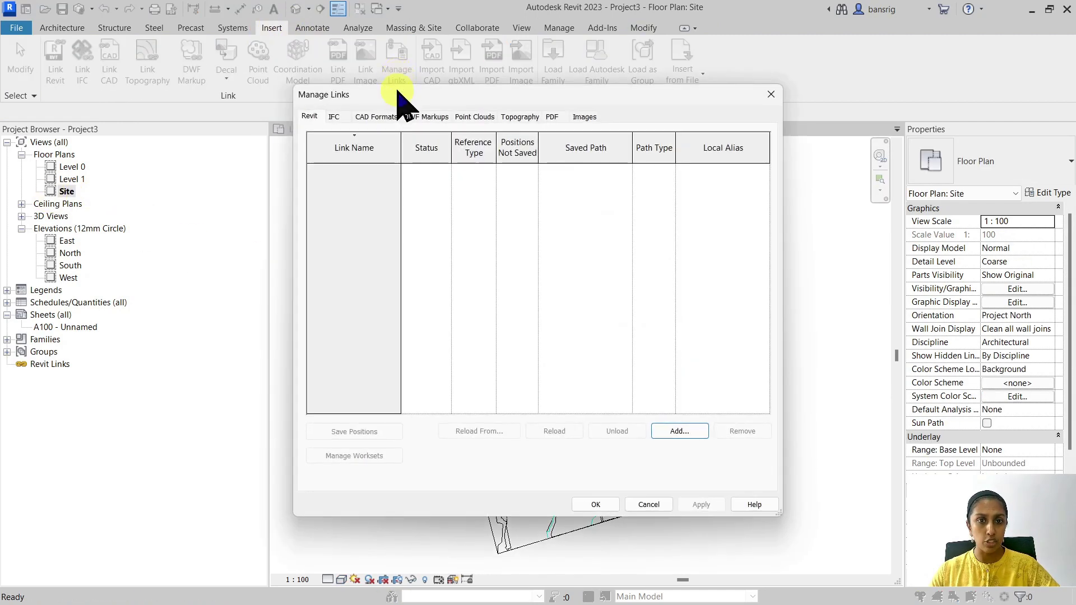
pyautogui.click(372, 116)
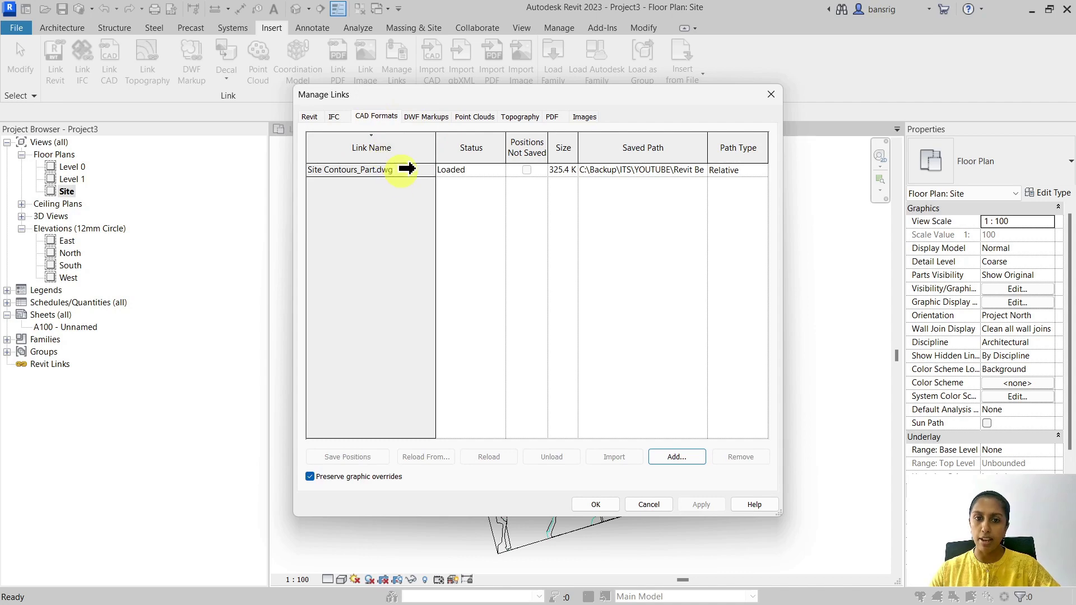
pyautogui.click(406, 168)
pyautogui.click(563, 459)
pyautogui.click(614, 504)
# Draw a contour label line across the toposurface showing elevations 13.00 to 16.00
pyautogui.scroll(4, 444, 336)
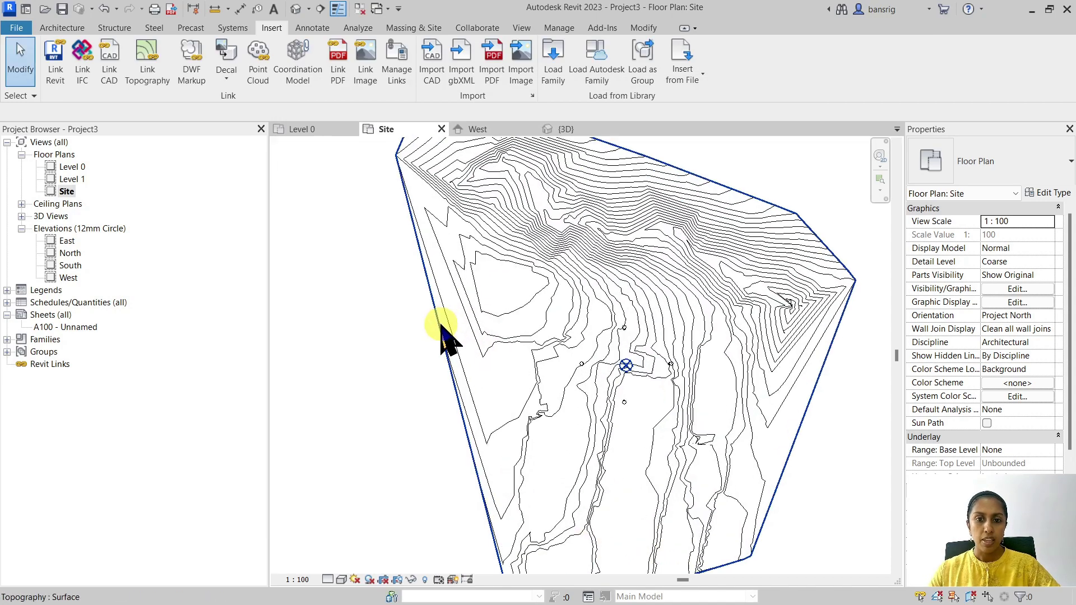
pyautogui.moveTo(475, 384); pyautogui.dragTo(452, 425, button='middle')
pyautogui.click(413, 28)
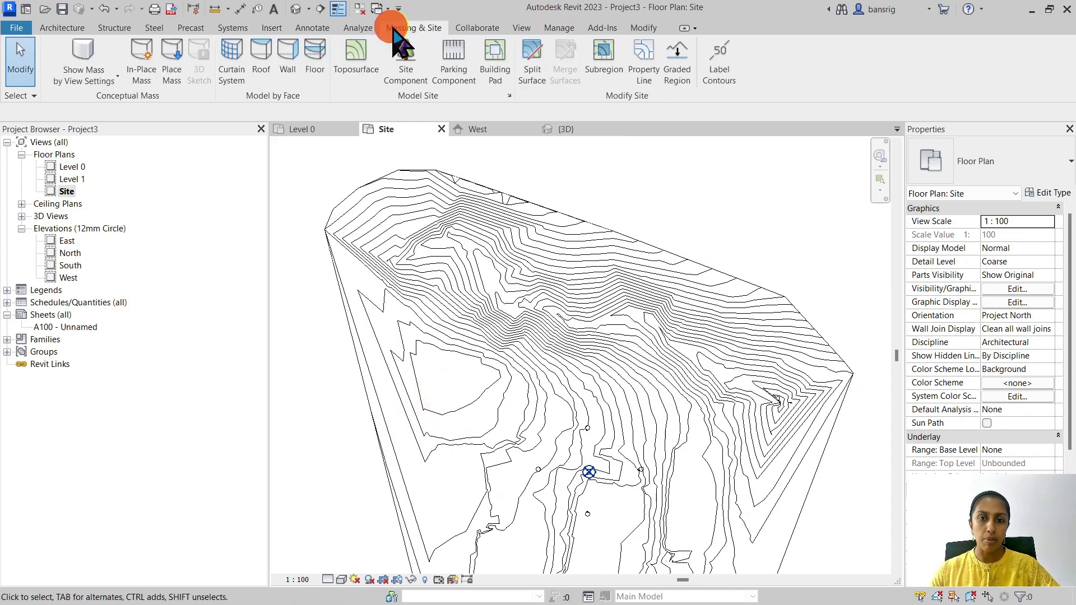
pyautogui.click(720, 61)
pyautogui.scroll(3, 469, 293)
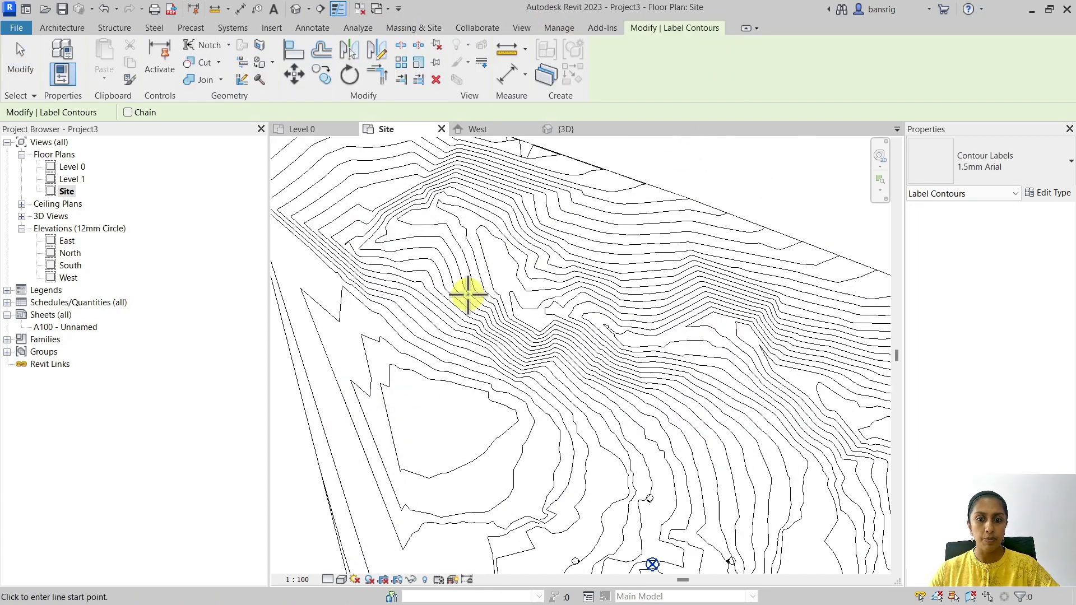
pyautogui.click(515, 243)
pyautogui.click(452, 452)
pyautogui.scroll(5, 511, 355)
pyautogui.click(511, 355)
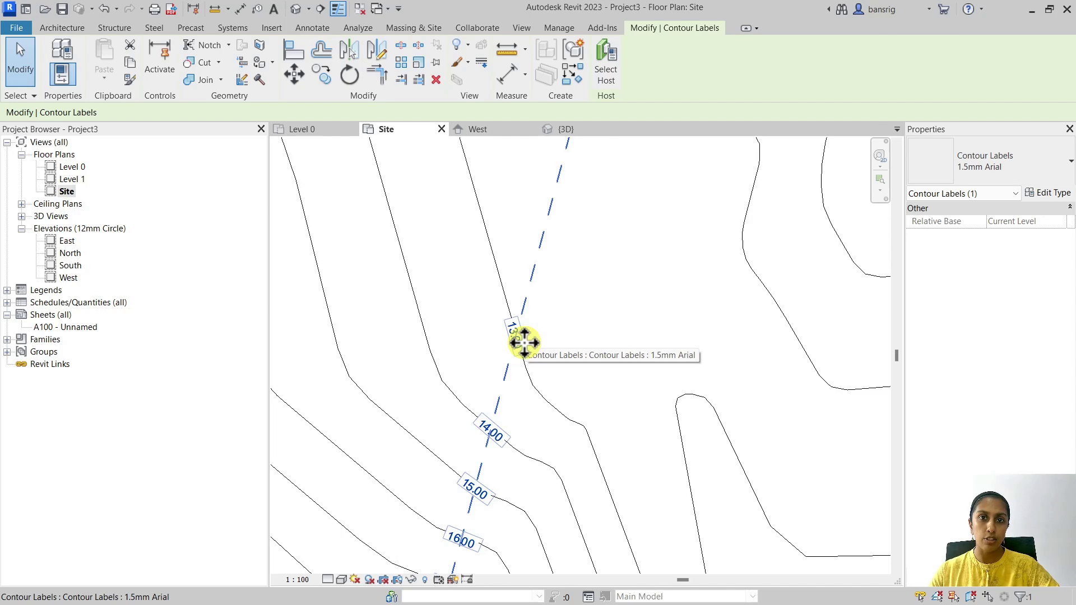
# Duplicate the label type as '1.5mm Arial_Survey Point' with Elevation Base set to Survey Point
pyautogui.click(523, 346)
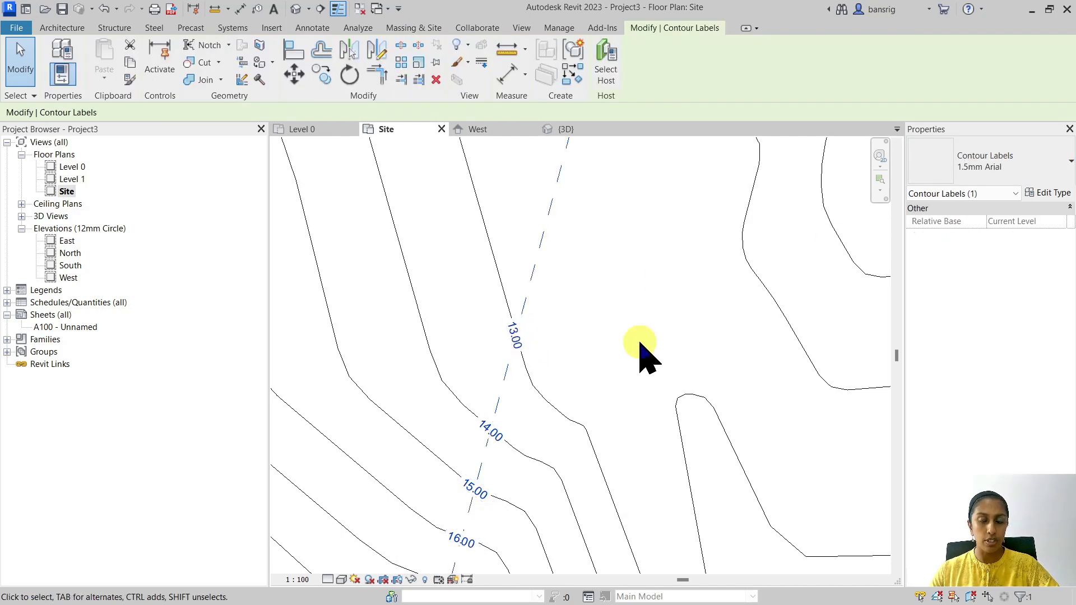
pyautogui.click(1046, 194)
pyautogui.click(1017, 180)
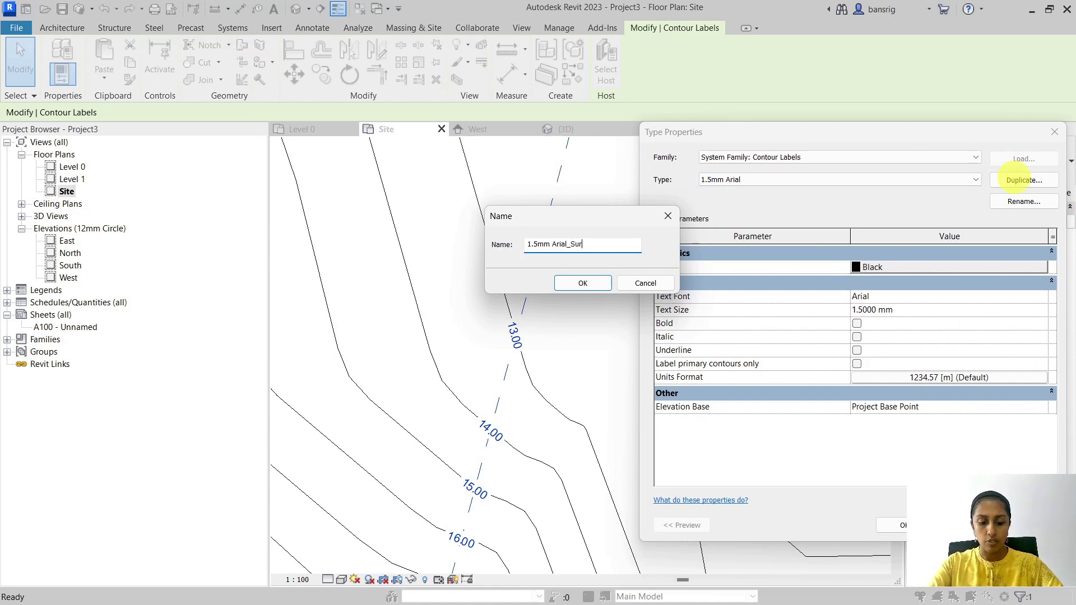
pyautogui.write('_Survey Point')
pyautogui.press('Return')
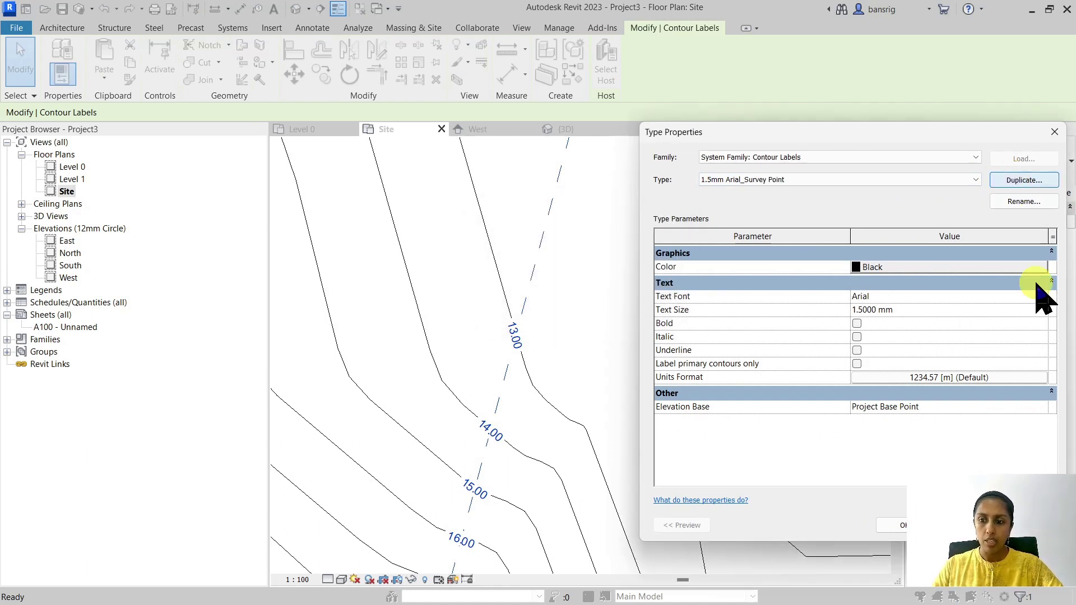
pyautogui.click(1040, 406)
pyautogui.click(909, 428)
pyautogui.click(891, 525)
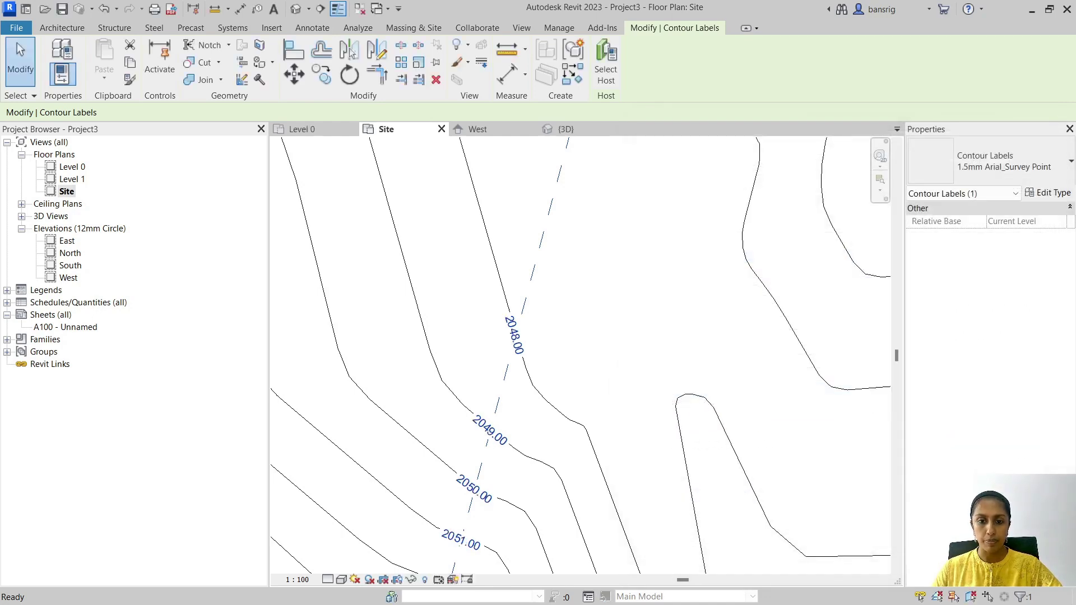
pyautogui.click(597, 363)
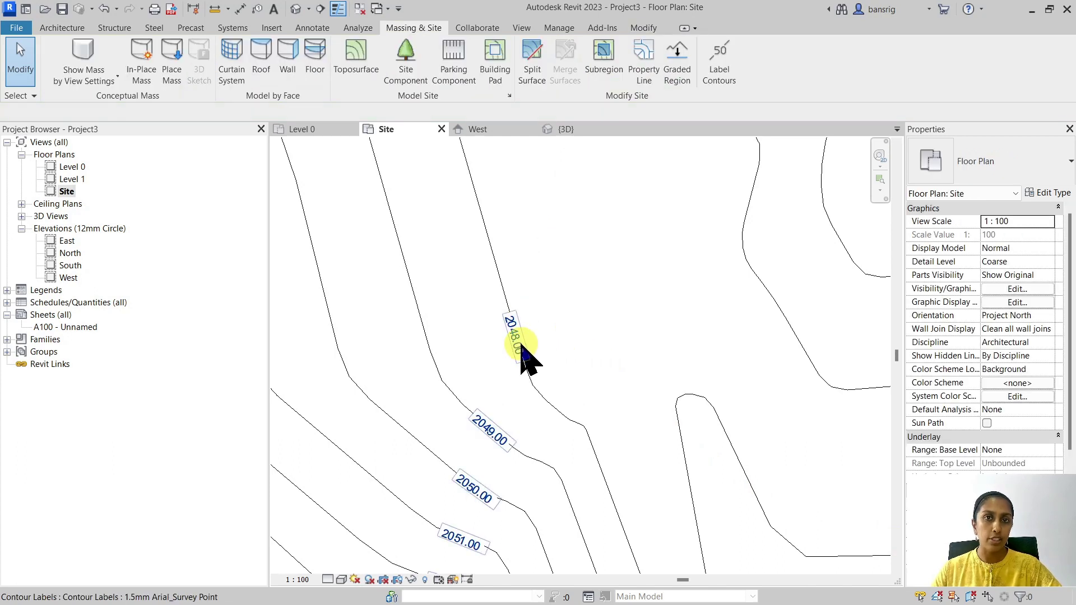